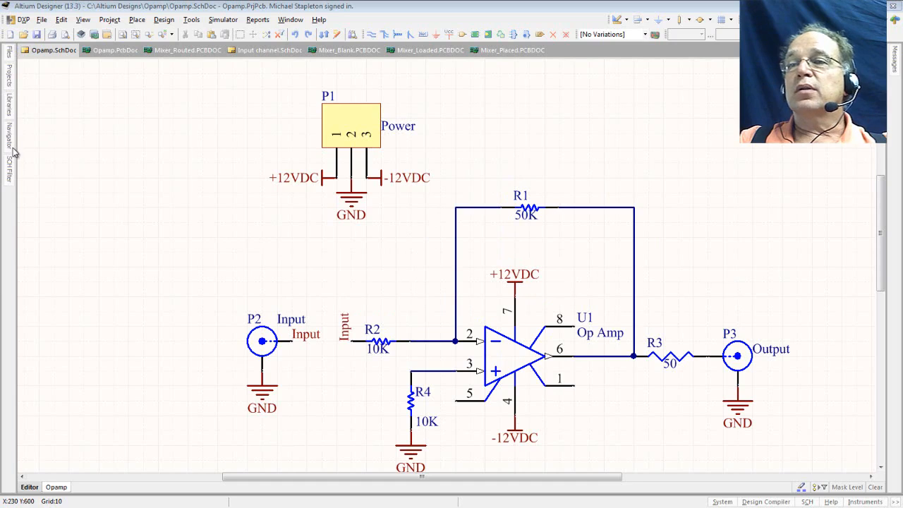
# Examine the capacitor variants from Cap to Cap Semi in the Miscellaneous Devices.IntLib library, comparing their symbols and footprints.
pyautogui.click(11, 113)
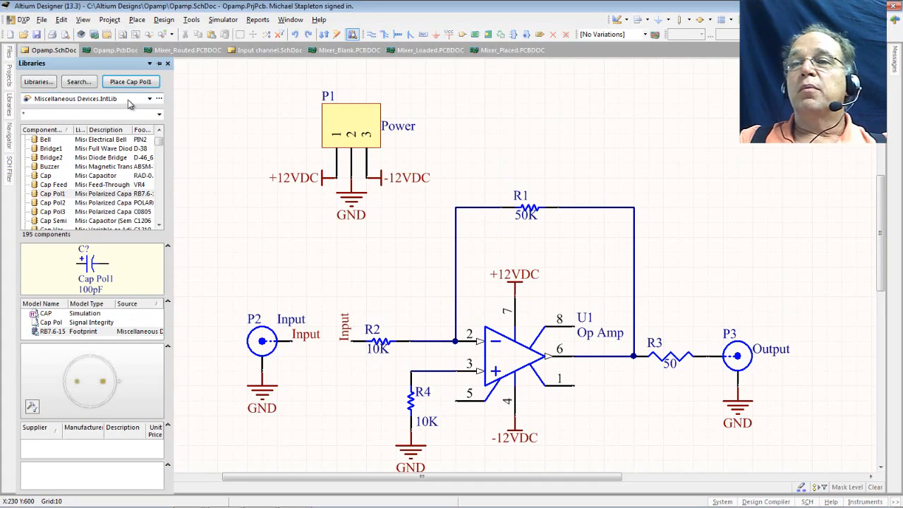
pyautogui.click(151, 100)
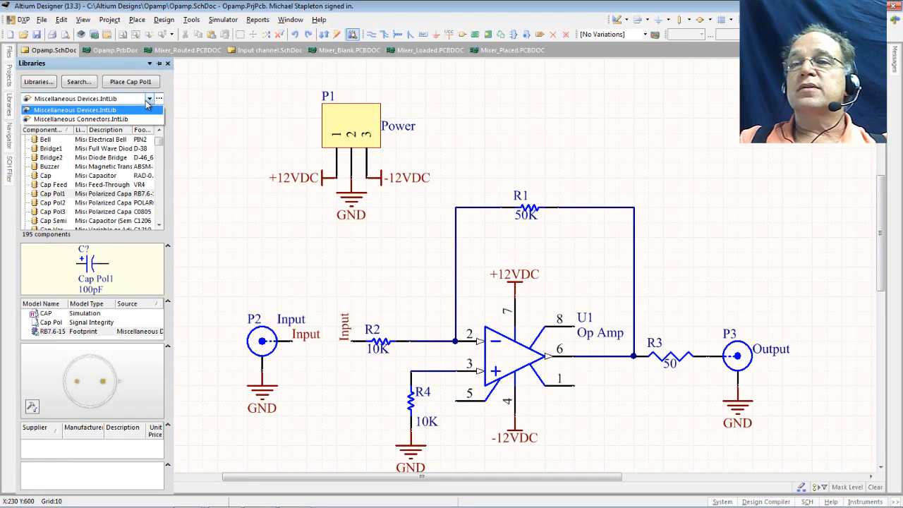
pyautogui.click(124, 111)
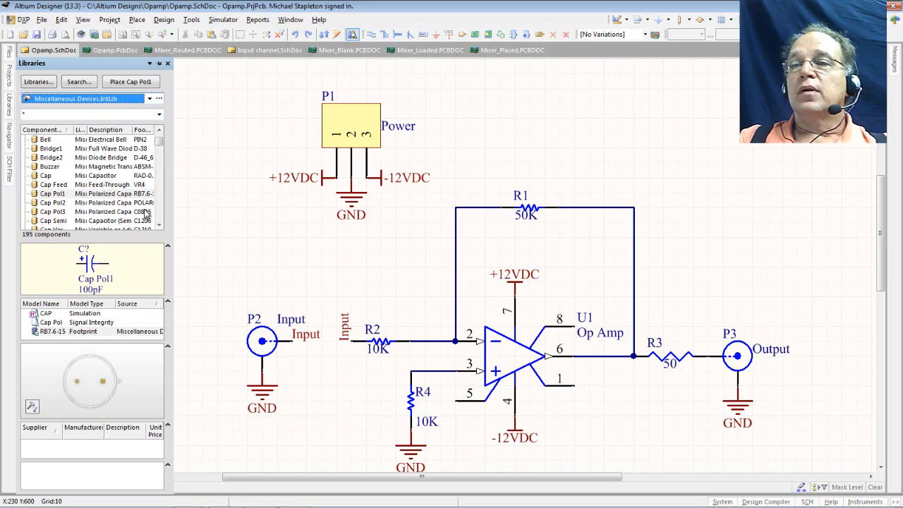
pyautogui.click(45, 176)
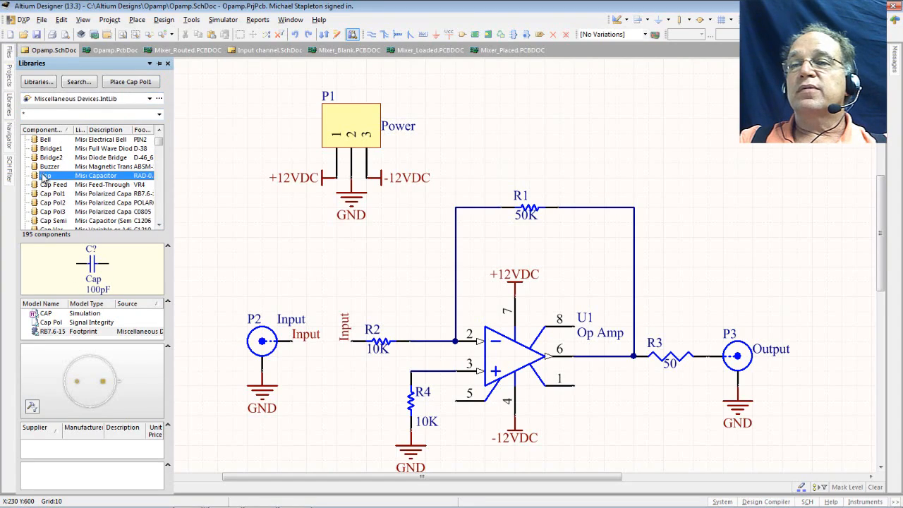
pyautogui.click(51, 185)
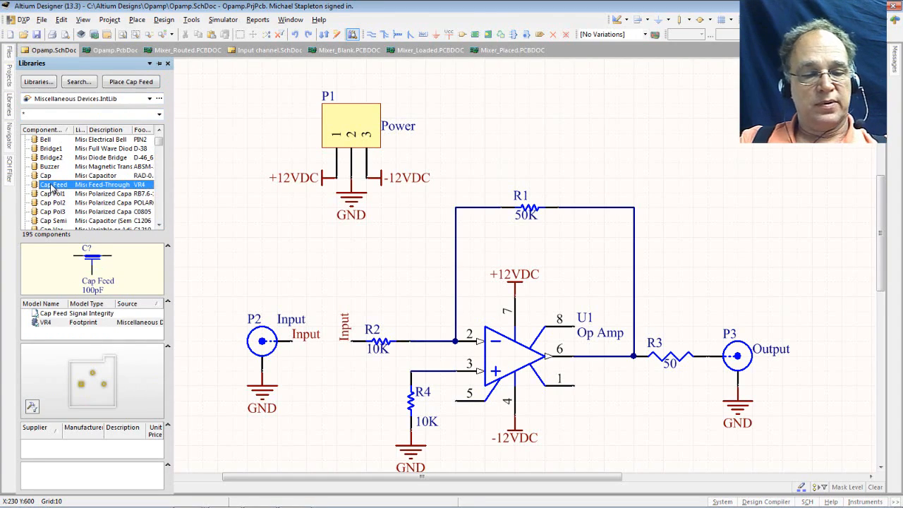
pyautogui.press('Down')
pyautogui.press('Down')
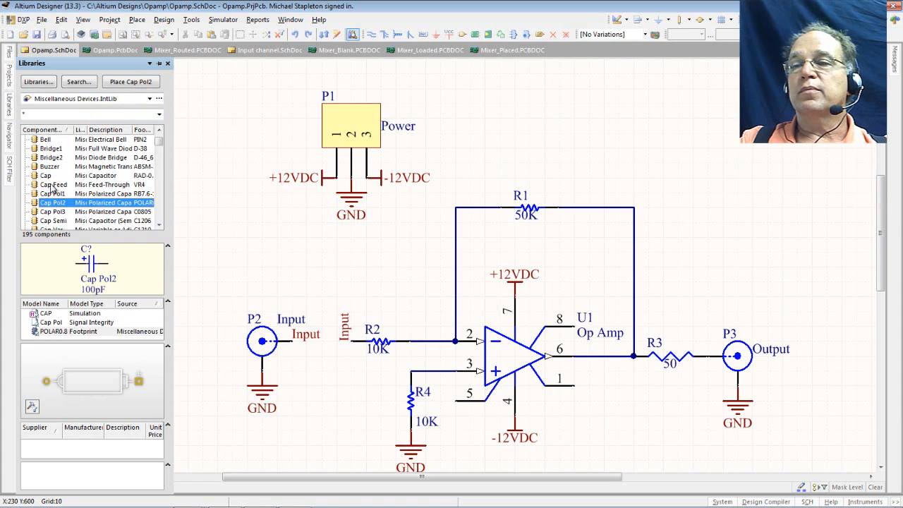
pyautogui.press('Down')
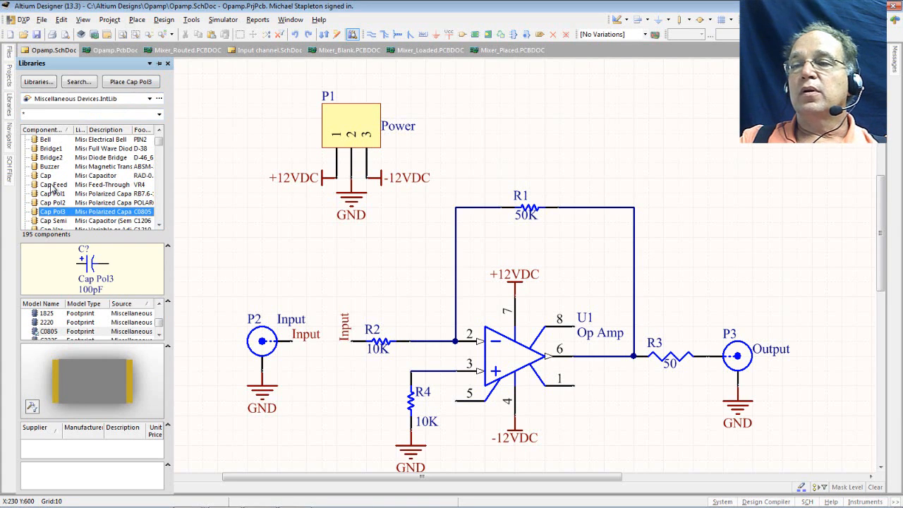
pyautogui.press('Down')
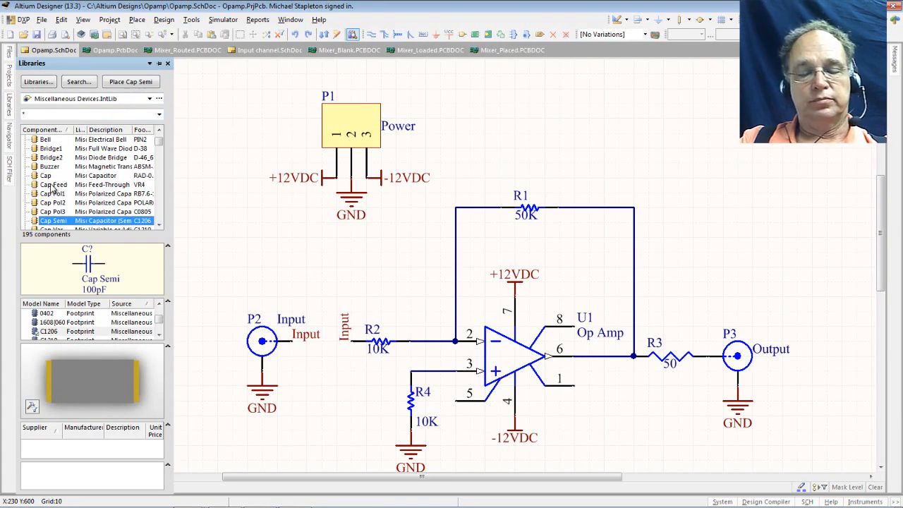
pyautogui.press('Up')
pyautogui.press('Up')
pyautogui.press('Up')
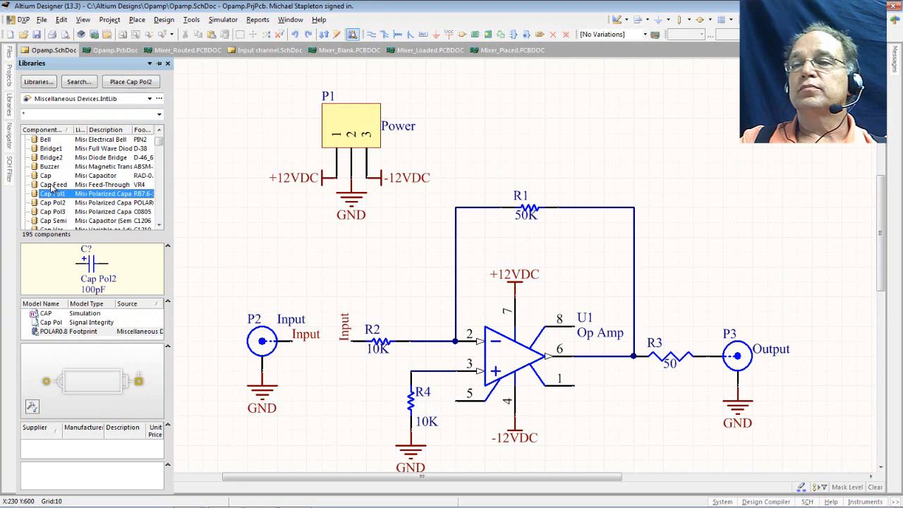
pyautogui.press('Up')
pyautogui.press('Up')
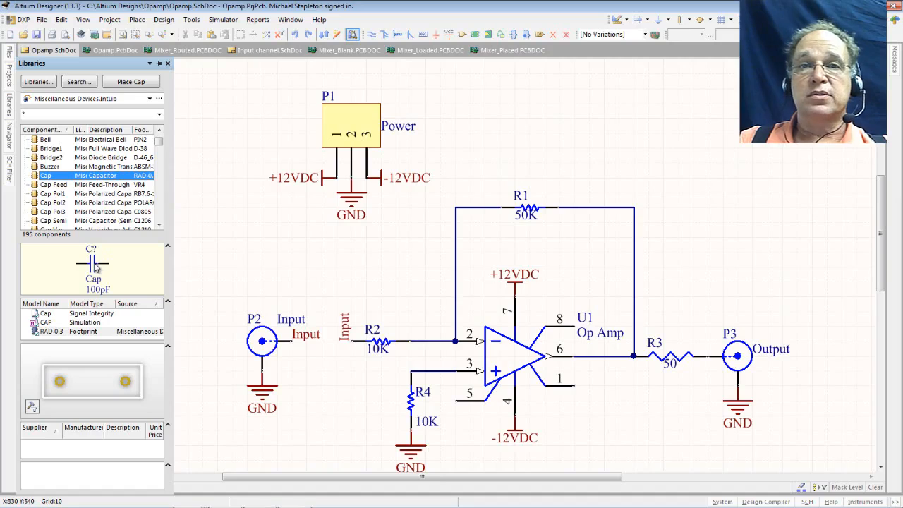
pyautogui.click(53, 194)
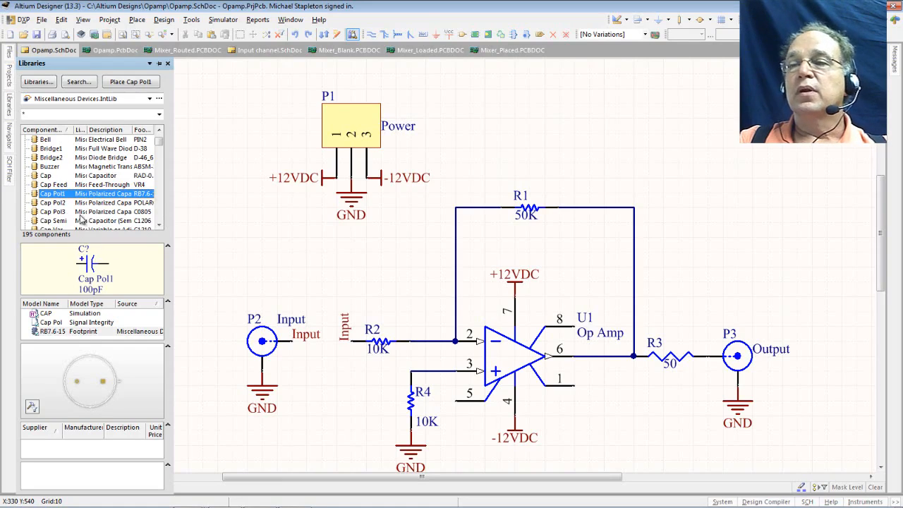
# Pick the non-polarized Cap for placement, hide its comment and set its value to 100nF.
pyautogui.click(53, 175)
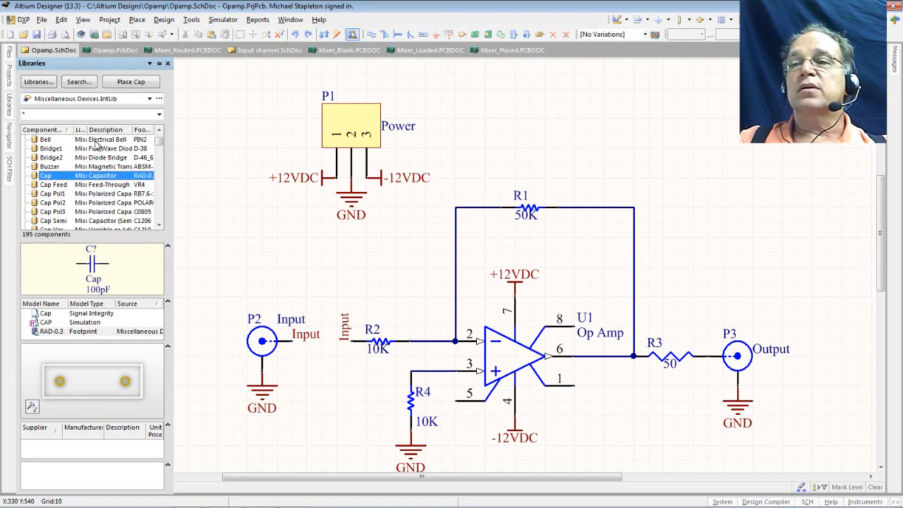
pyautogui.click(131, 82)
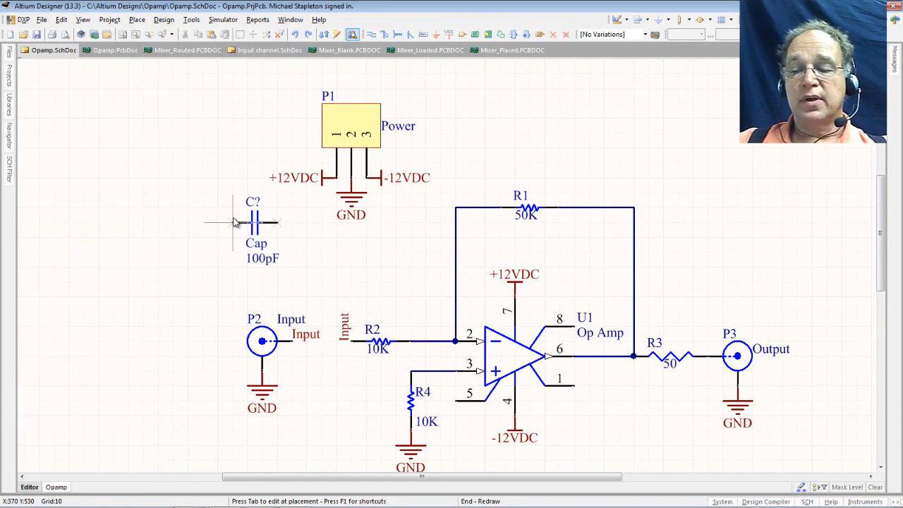
pyautogui.press('Tab')
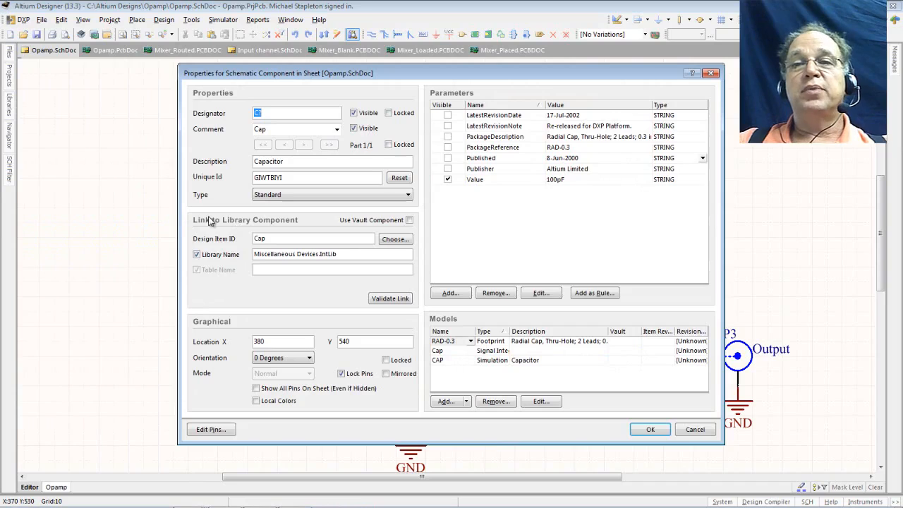
pyautogui.click(352, 129)
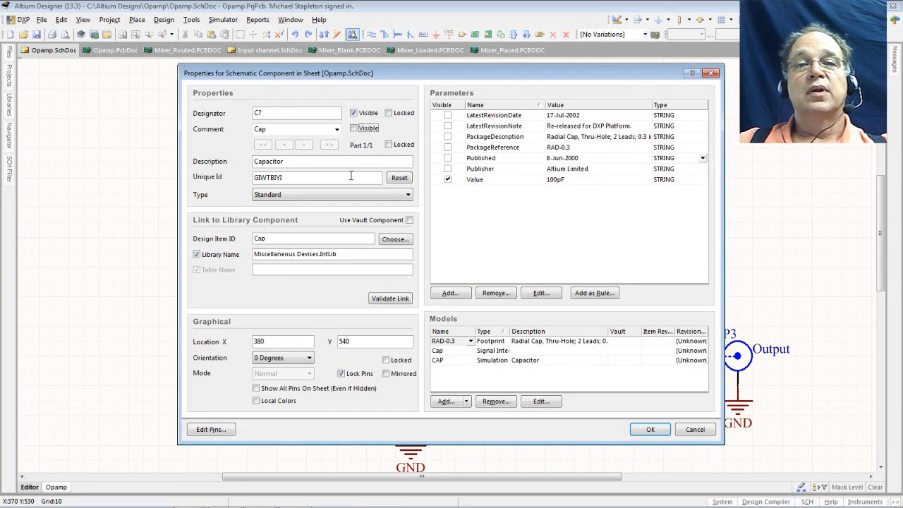
pyautogui.click(558, 181)
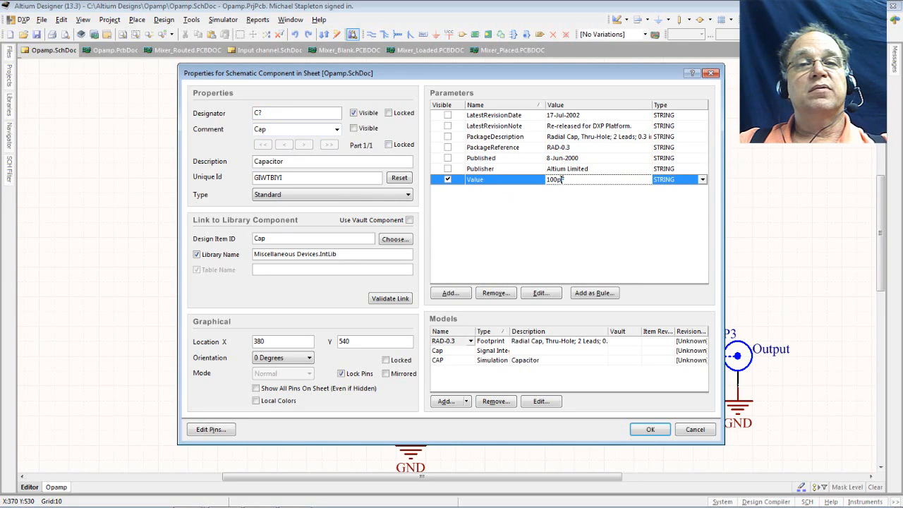
pyautogui.press('BackSpace')
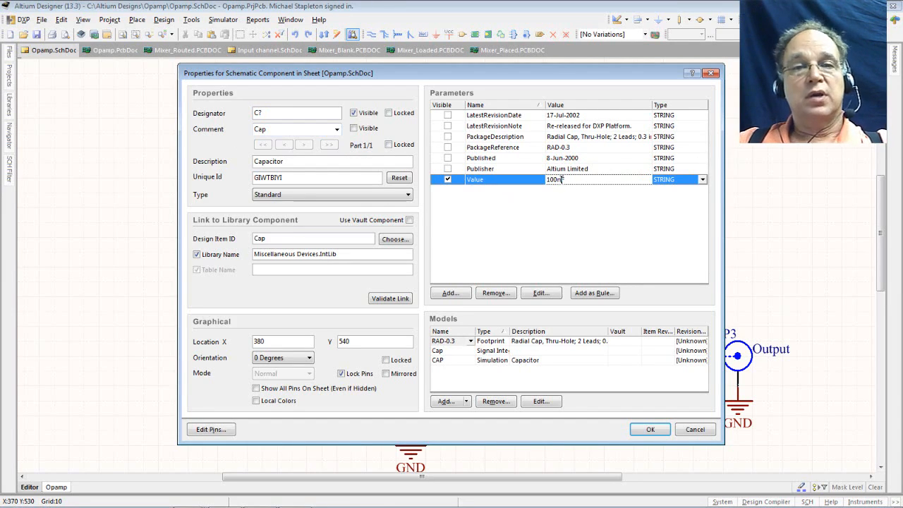
pyautogui.write('n')
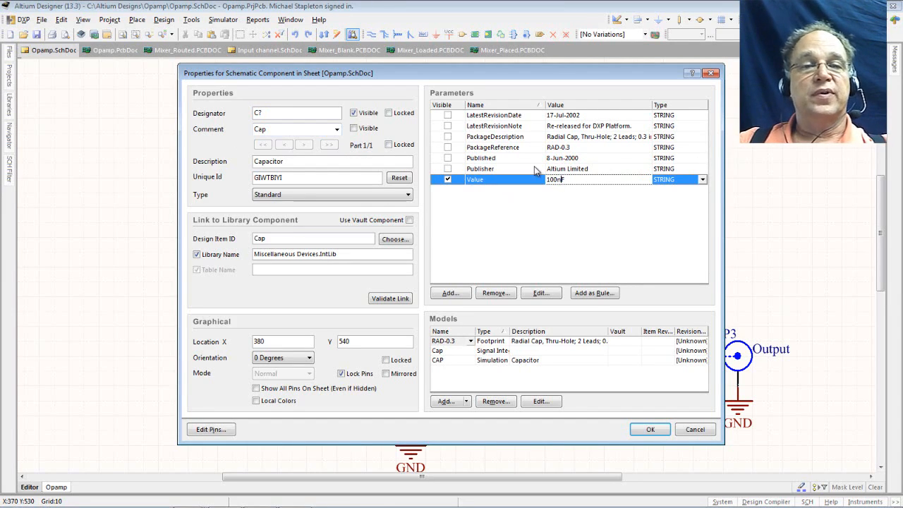
pyautogui.click(652, 430)
# Place two vertical 100nF capacitors, one on each side of power connector P1.
pyautogui.press('space')
pyautogui.press('space')
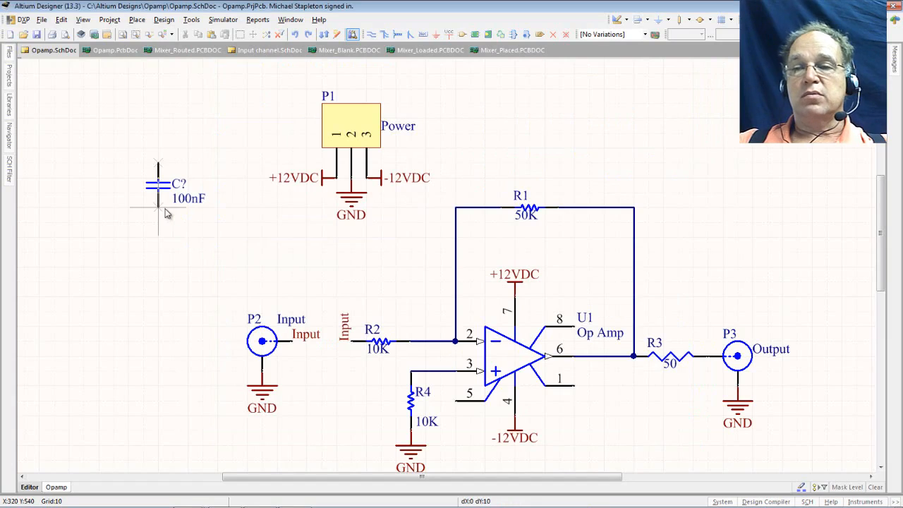
pyautogui.click(134, 227)
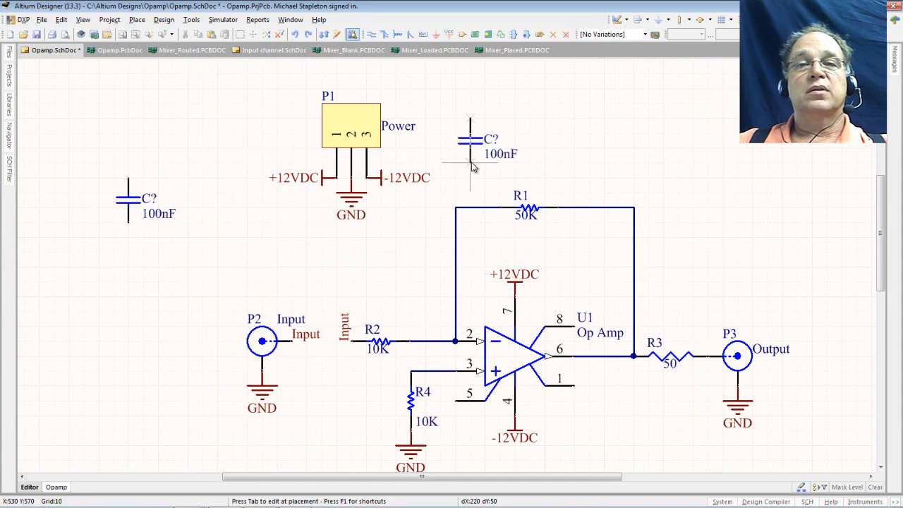
pyautogui.click(485, 149)
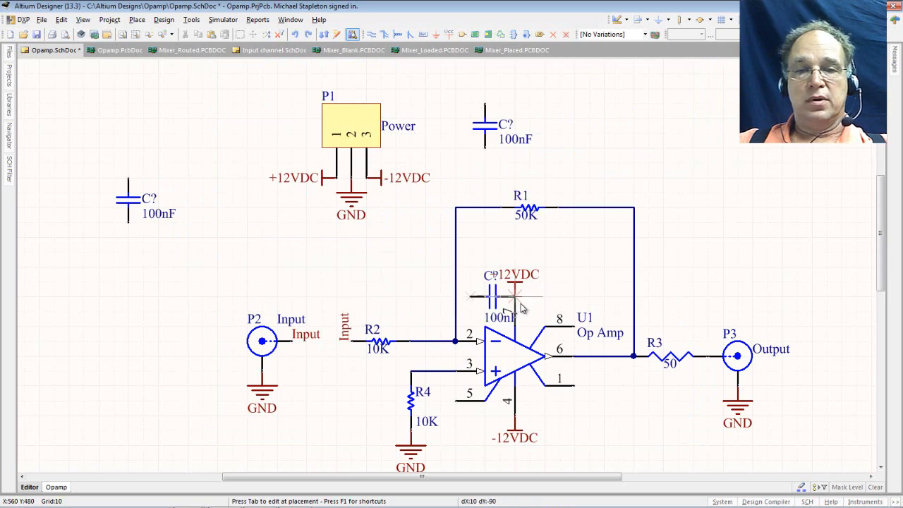
# Place two horizontal 100nF capacitors beside the op amp, one near its +12VDC supply and one near its -12VDC supply.
pyautogui.press('space')
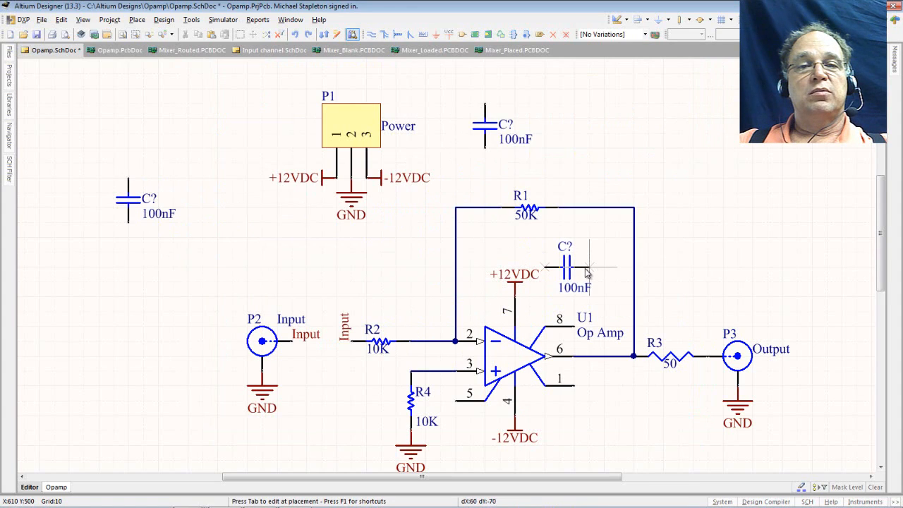
pyautogui.click(586, 271)
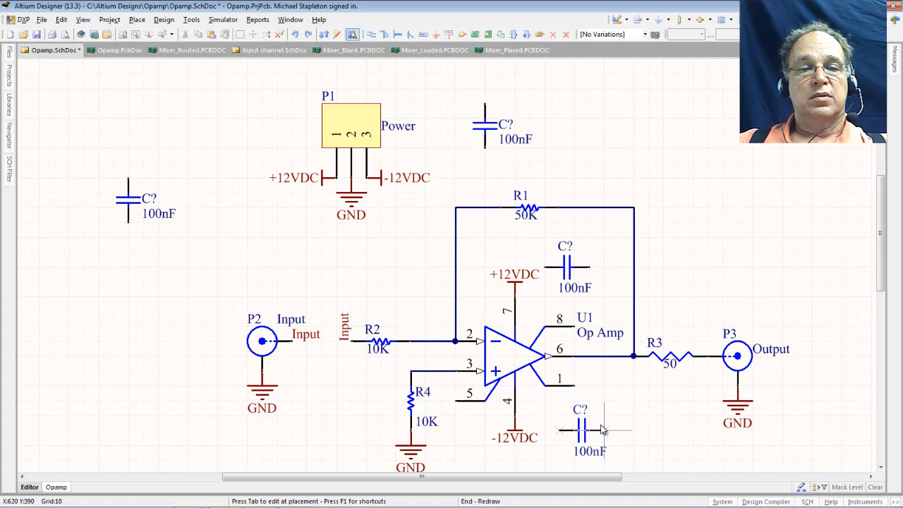
pyautogui.click(603, 428)
pyautogui.rightClick(400, 281)
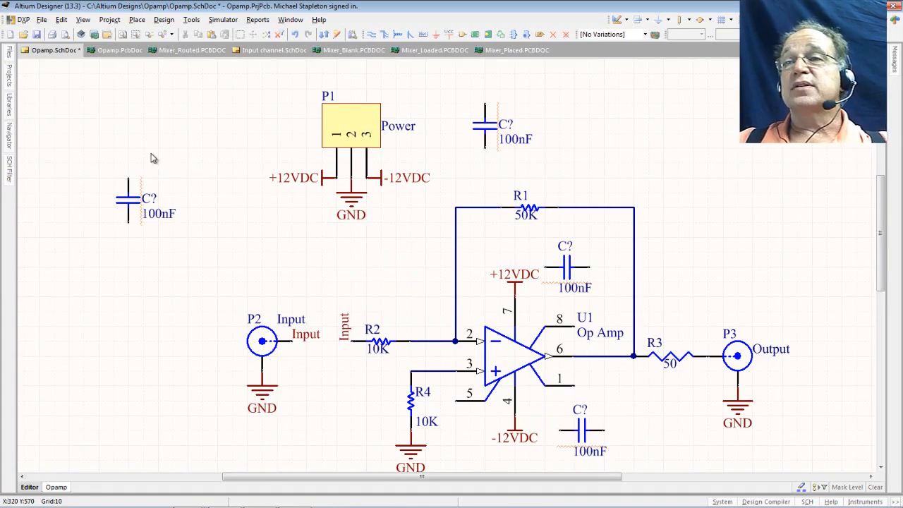
# Pick the polarized Cap Pol1 for placement in vertical orientation, set its value to 100uF and hide its comment.
pyautogui.click(9, 109)
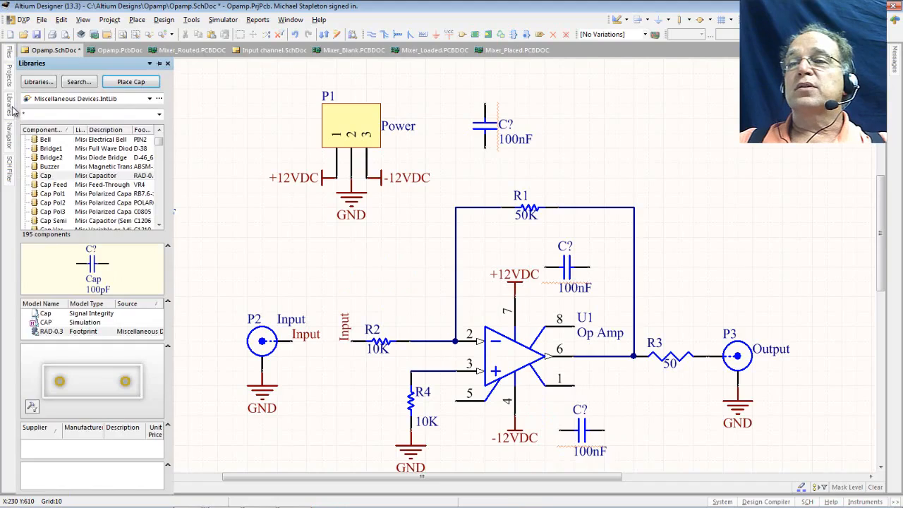
pyautogui.click(61, 194)
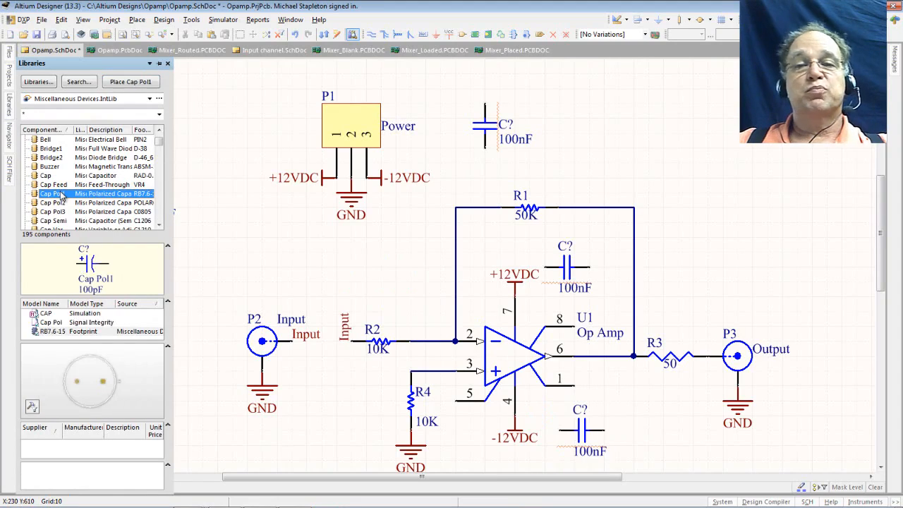
pyautogui.click(134, 83)
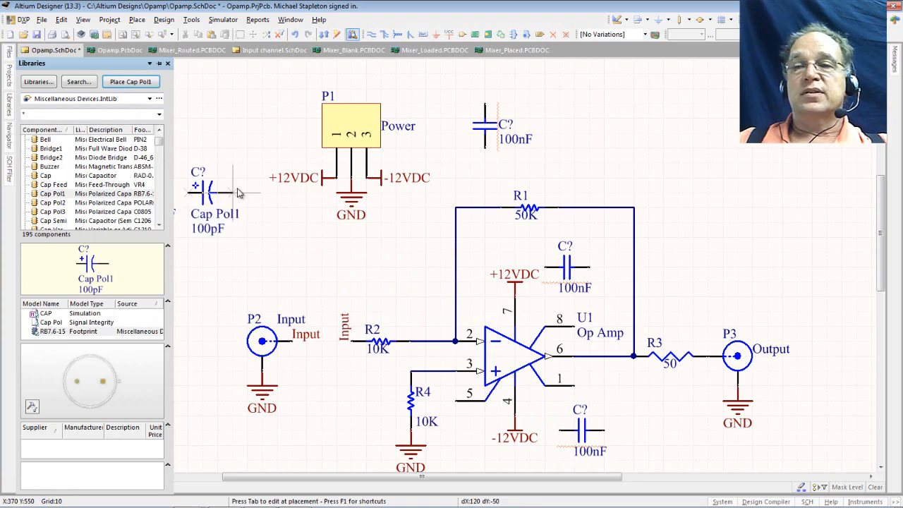
pyautogui.press('space')
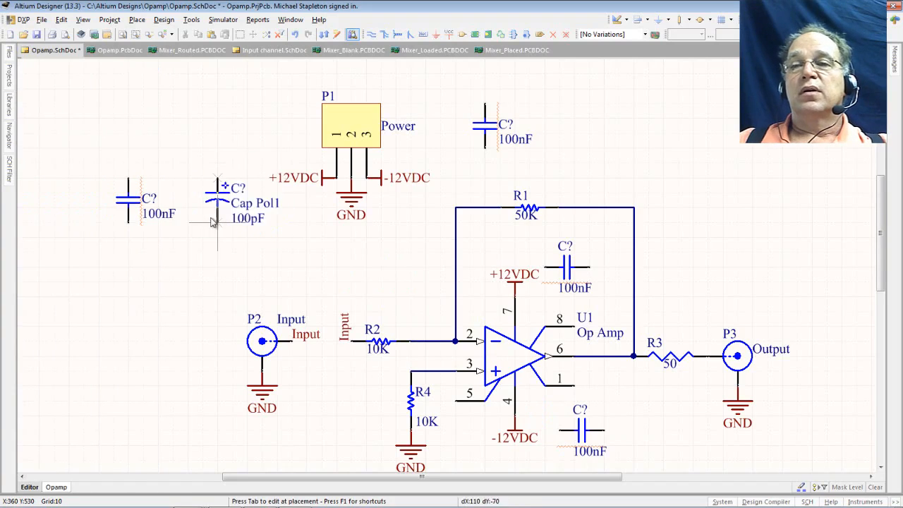
pyautogui.press('Tab')
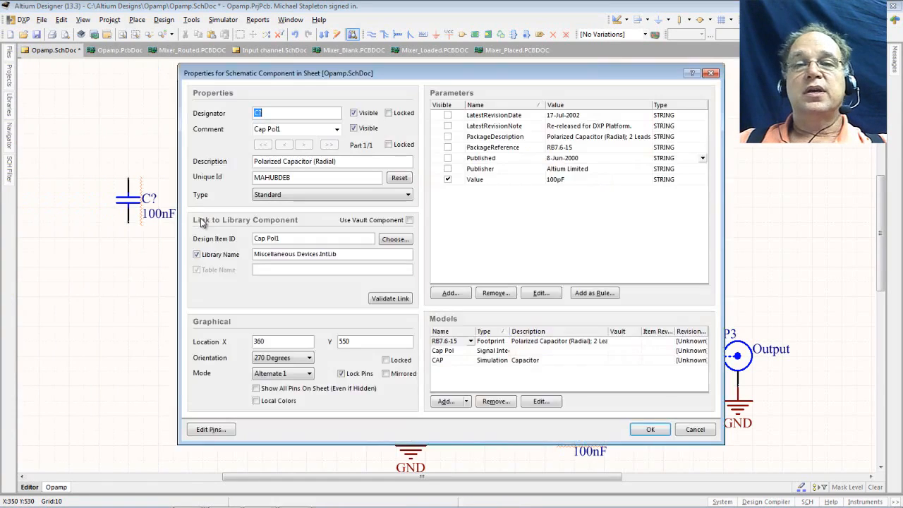
pyautogui.click(558, 179)
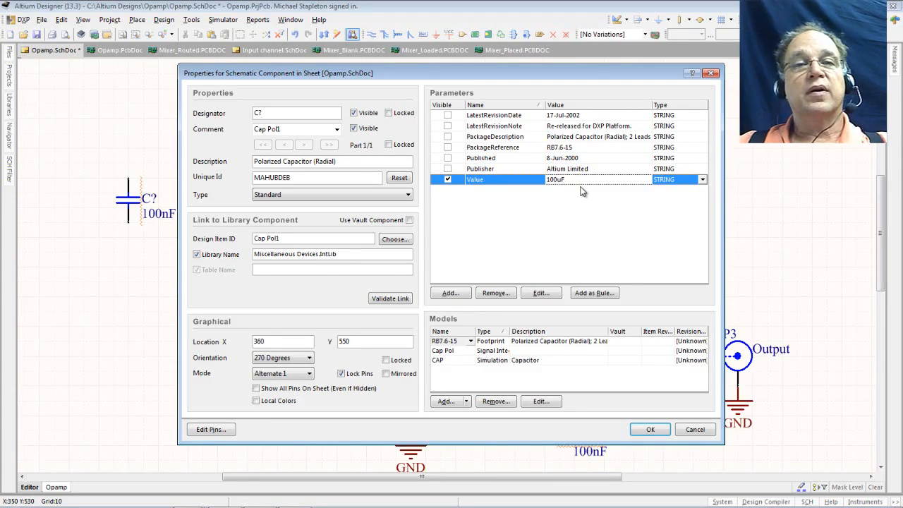
pyautogui.click(353, 128)
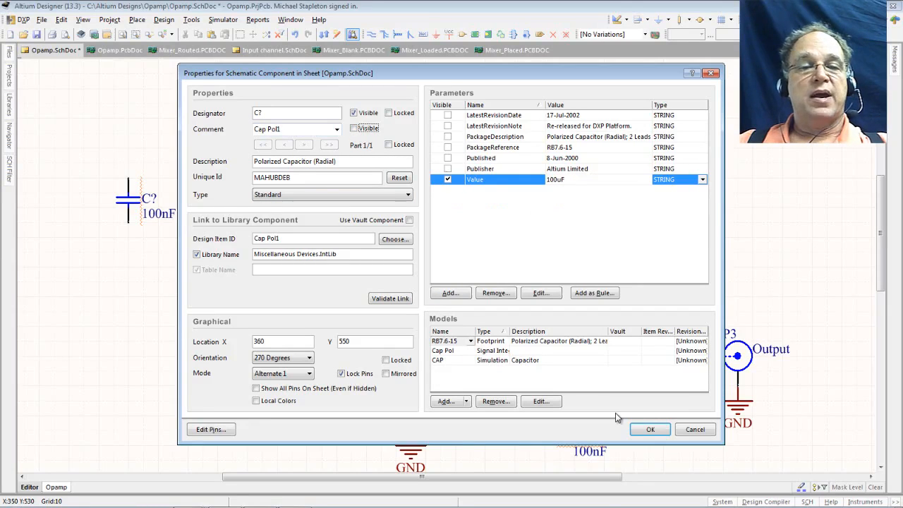
pyautogui.click(650, 428)
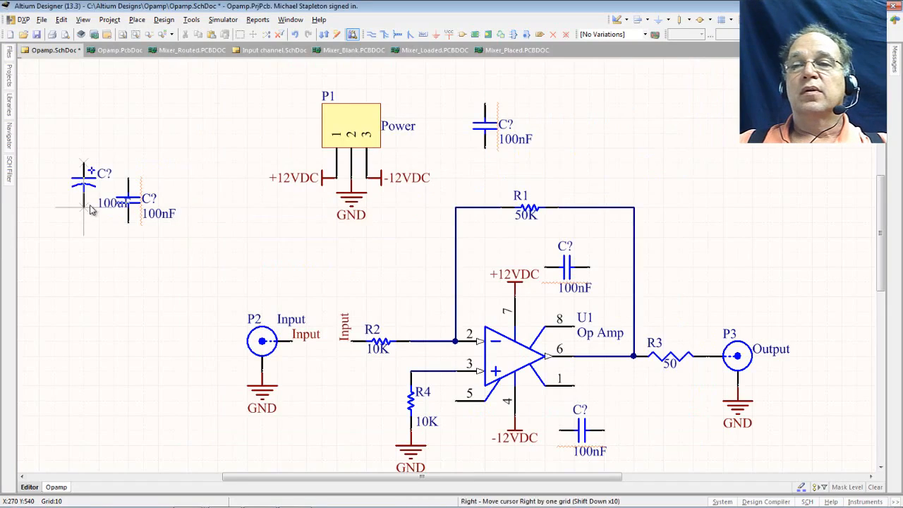
# Place a 100uF polarized capacitor beside each 100nF capacitor flanking P1, with the right-hand one flipped so its positive side faces down.
pyautogui.click(175, 213)
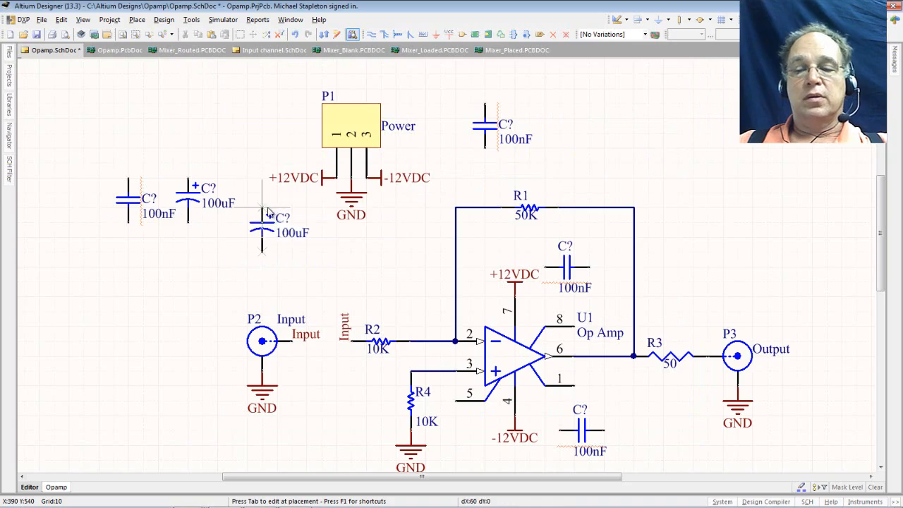
pyautogui.press('space')
pyautogui.press('space')
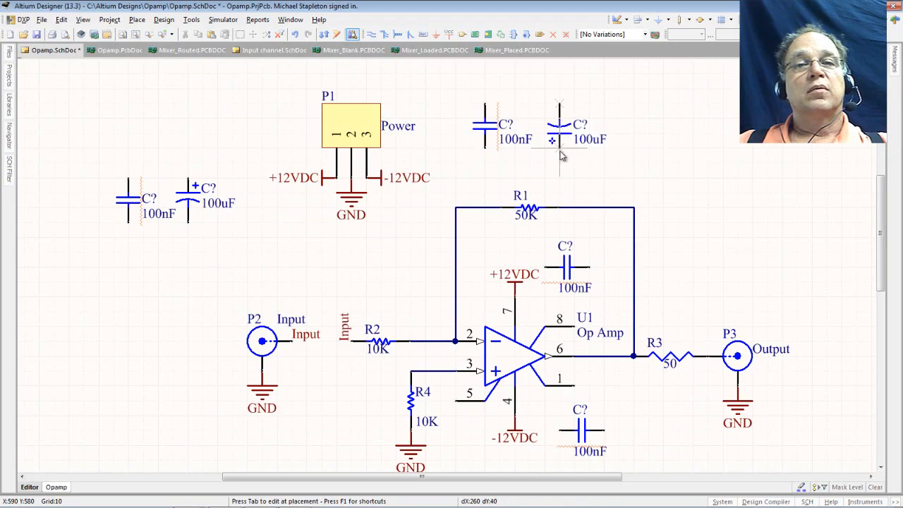
pyautogui.click(557, 157)
pyautogui.press('Escape')
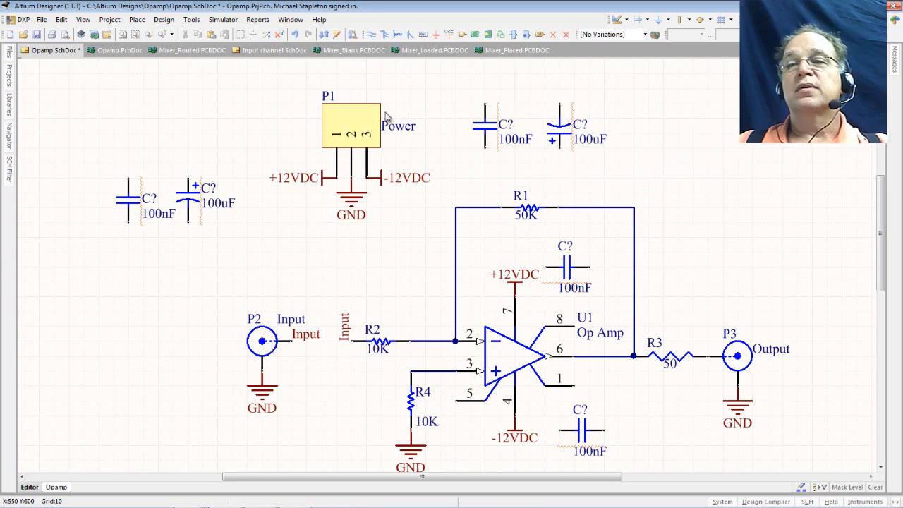
# Annotate the unnumbered capacitors quietly, accepting the designator changes, and save the schematic both before and after.
pyautogui.click(51, 35)
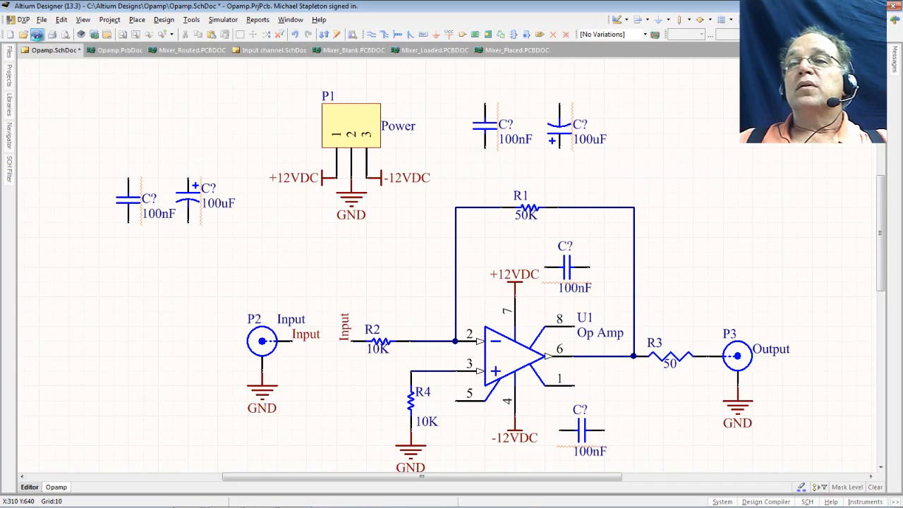
pyautogui.click(190, 20)
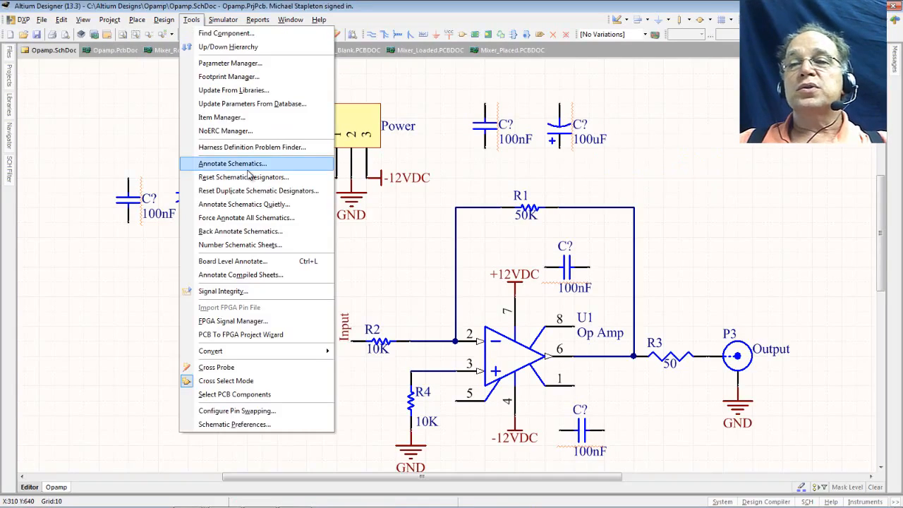
pyautogui.click(280, 205)
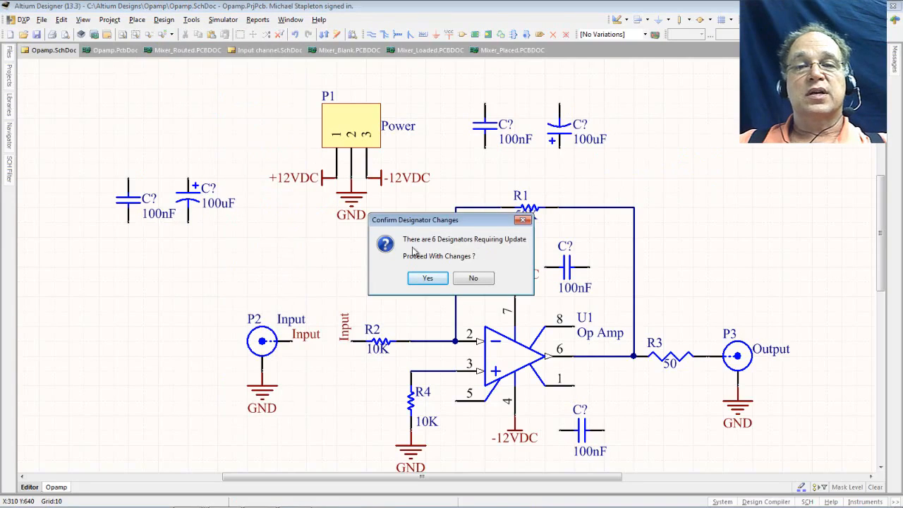
pyautogui.click(426, 280)
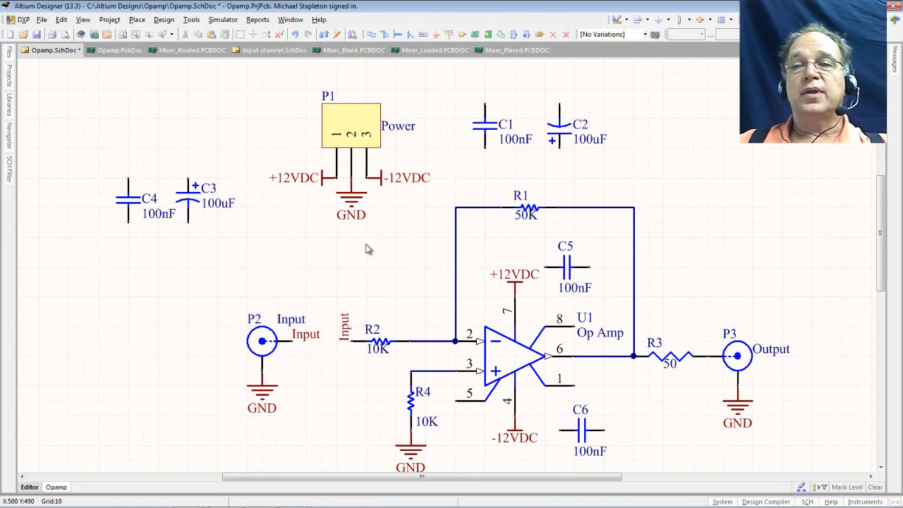
pyautogui.click(36, 35)
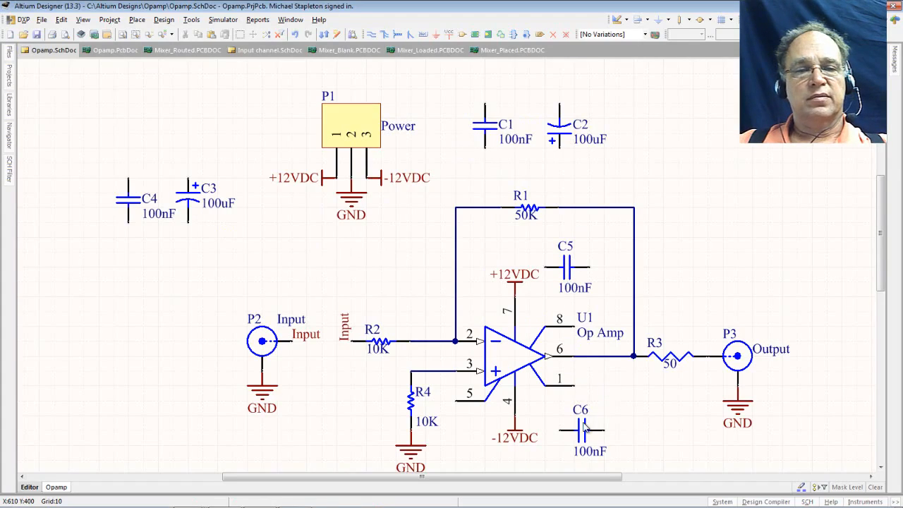
# Shift C6 left to line up under C5, and move C4 and C3 together slightly farther left.
pyautogui.moveTo(560, 430); pyautogui.dragTo(541, 436)
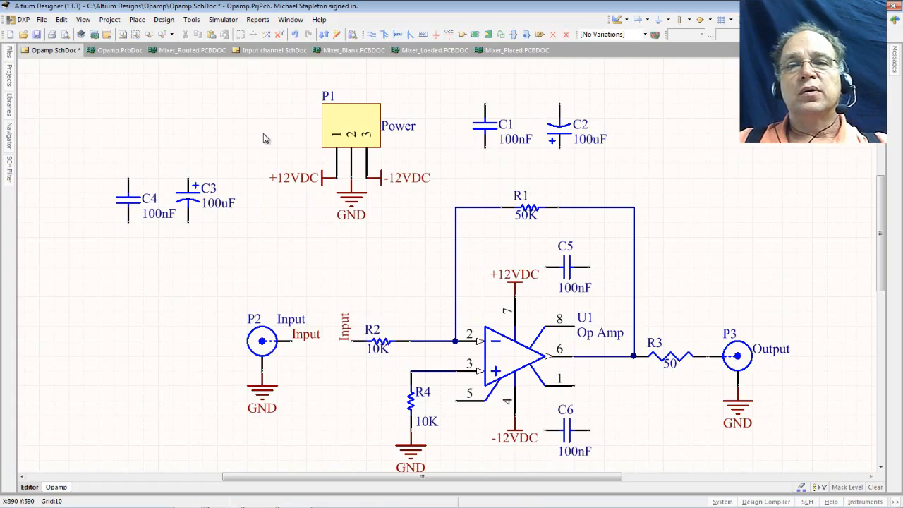
pyautogui.moveTo(62, 123); pyautogui.dragTo(271, 272)
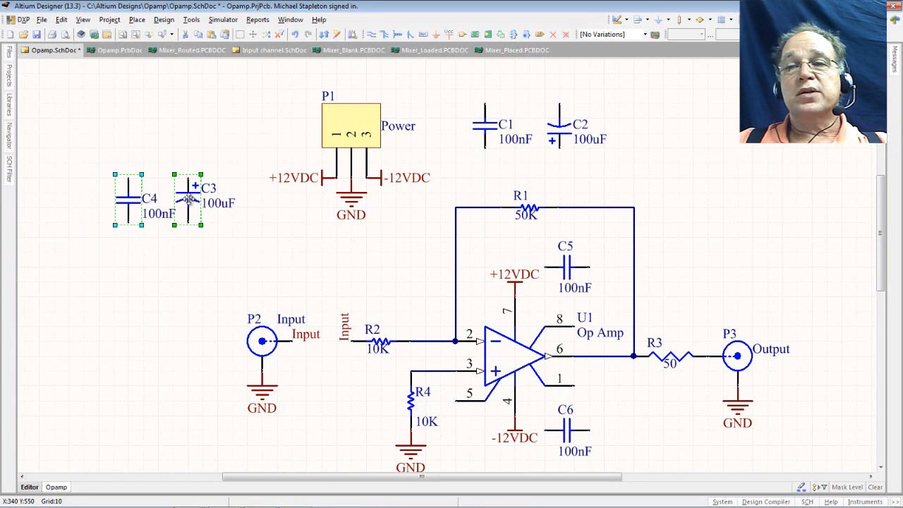
pyautogui.moveTo(189, 199); pyautogui.dragTo(161, 173)
# Move P1 with its power ports left beside C3, and place C1 and C2 on P1's other side, level with C3 and C4.
pyautogui.moveTo(245, 78); pyautogui.dragTo(445, 234)
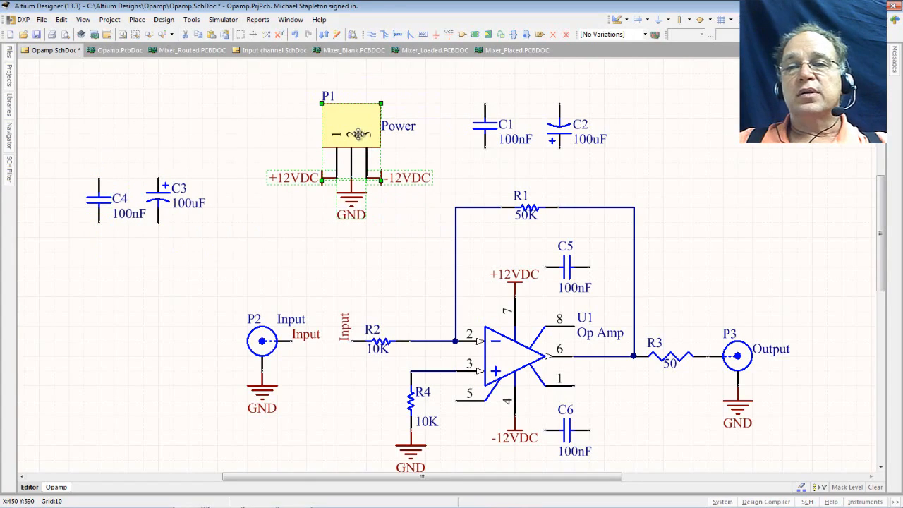
pyautogui.moveTo(358, 134); pyautogui.dragTo(237, 184)
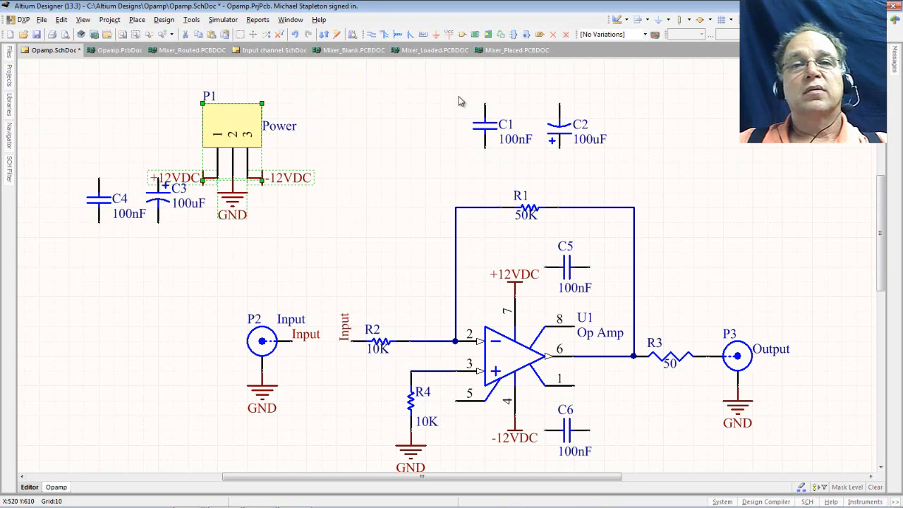
pyautogui.moveTo(449, 86); pyautogui.dragTo(649, 192)
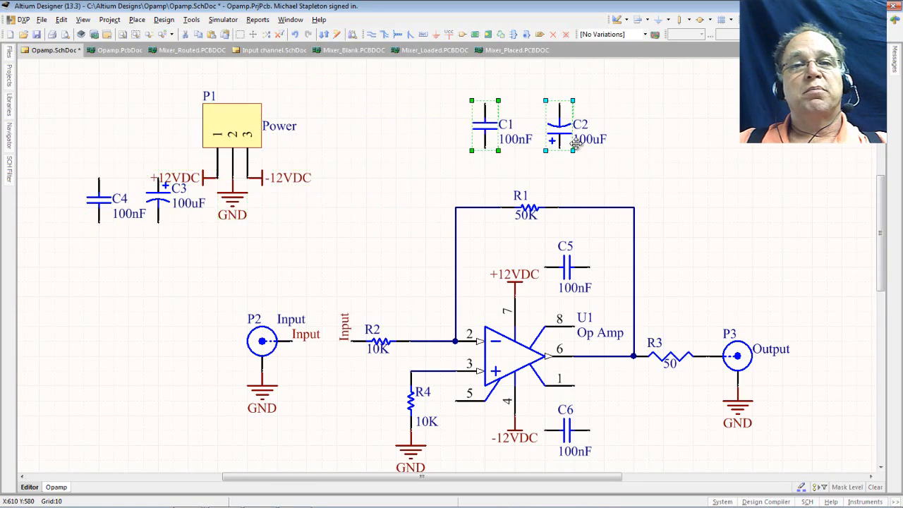
pyautogui.moveTo(564, 127); pyautogui.dragTo(387, 224)
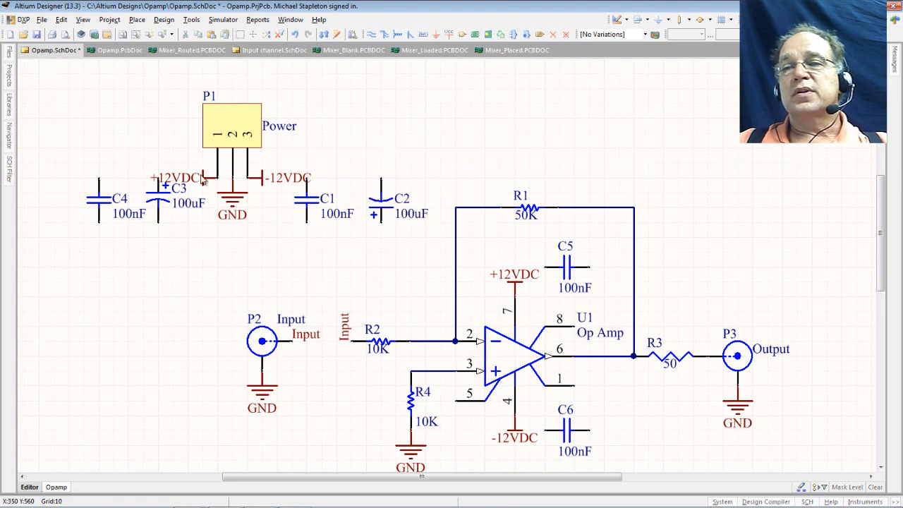
# Move P1's power ports: +12VDC upright onto C4's upper pin, -12VDC upright onto C2's upper pin, and GND down level with the capacitors' lower pins.
pyautogui.press('space')
pyautogui.press('space')
pyautogui.press('space')
pyautogui.moveTo(203, 180); pyautogui.dragTo(108, 186)
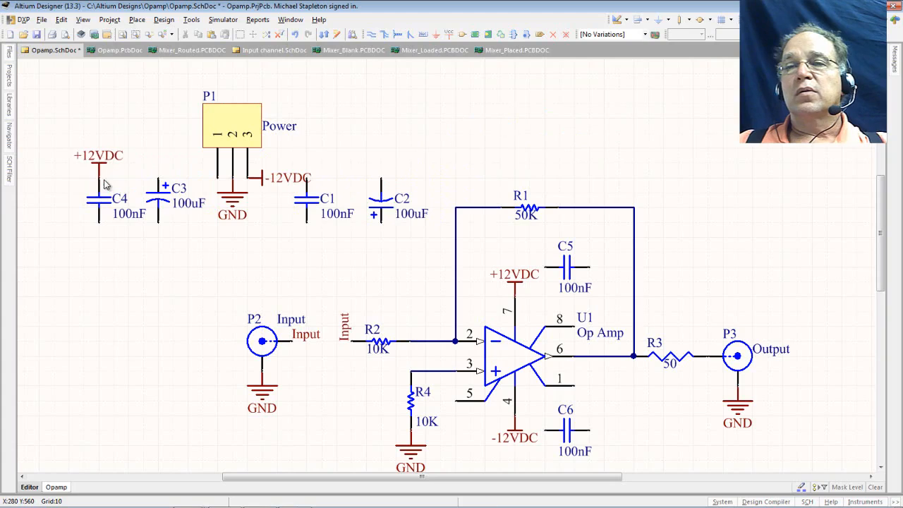
pyautogui.moveTo(261, 188); pyautogui.dragTo(385, 177)
pyautogui.press('space')
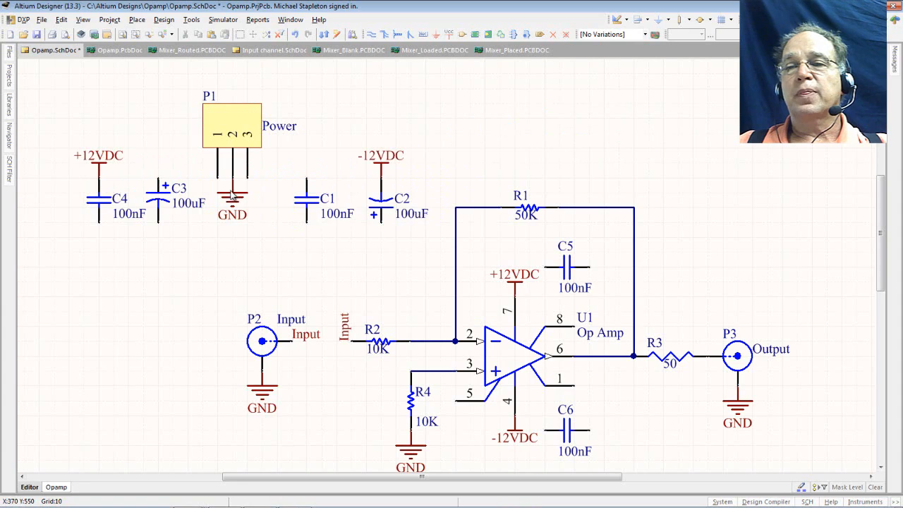
pyautogui.moveTo(234, 194); pyautogui.dragTo(230, 226)
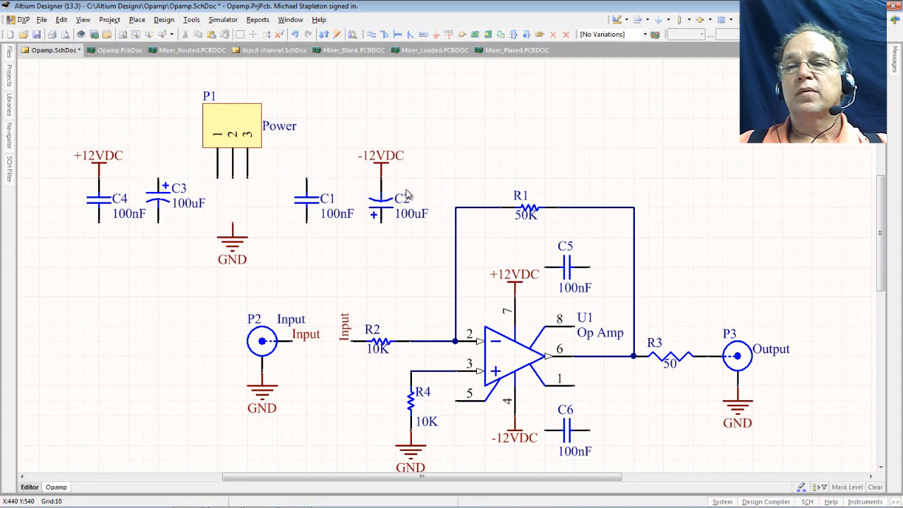
# Wire the +12VDC port, C4 and C3 to P1 pin 1, and wire P1 pin 3 to C1, C2 and the -12VDC port.
pyautogui.click(371, 37)
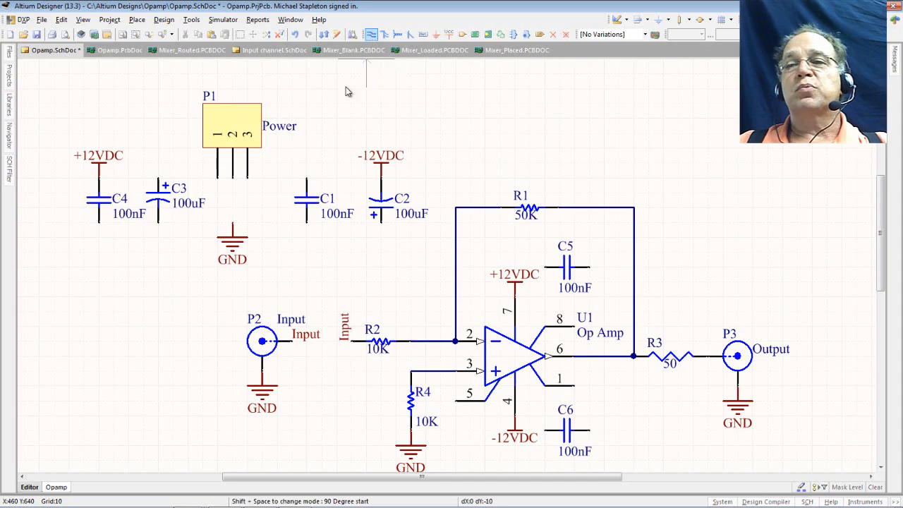
pyautogui.click(99, 179)
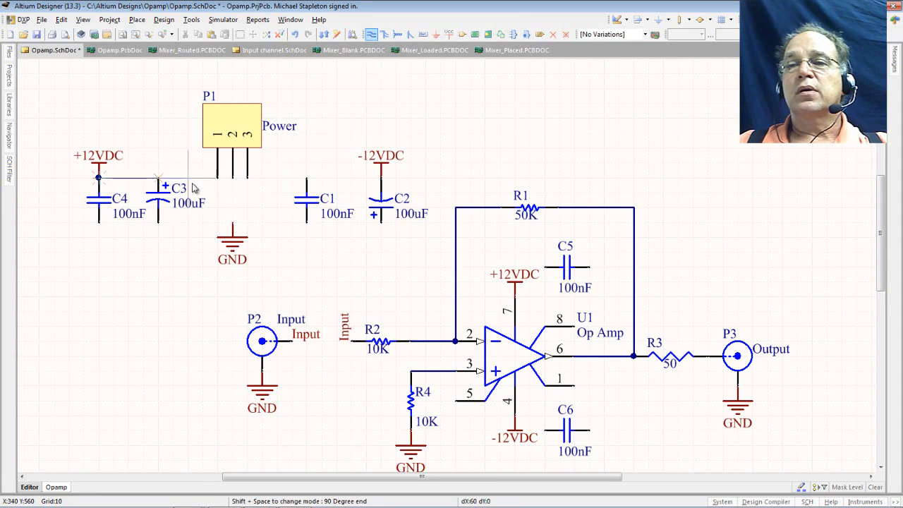
pyautogui.click(219, 183)
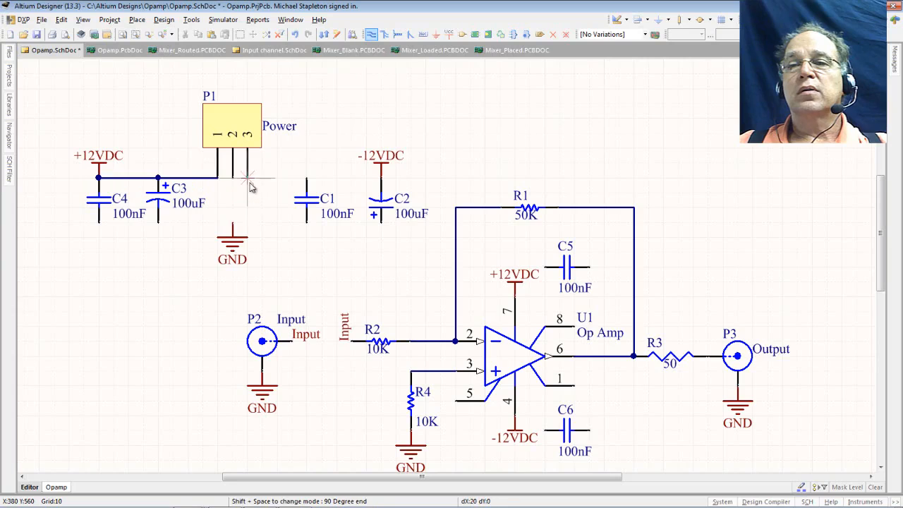
pyautogui.rightClick(252, 180)
pyautogui.click(249, 179)
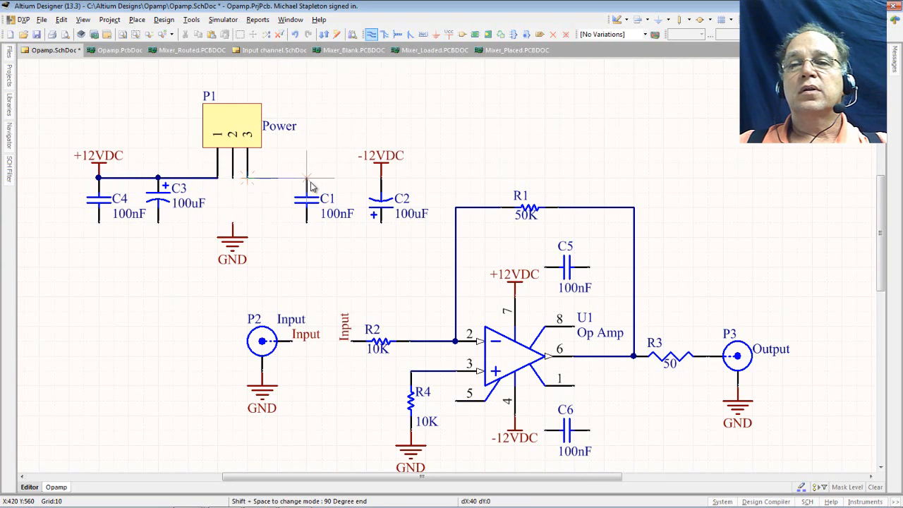
pyautogui.click(380, 182)
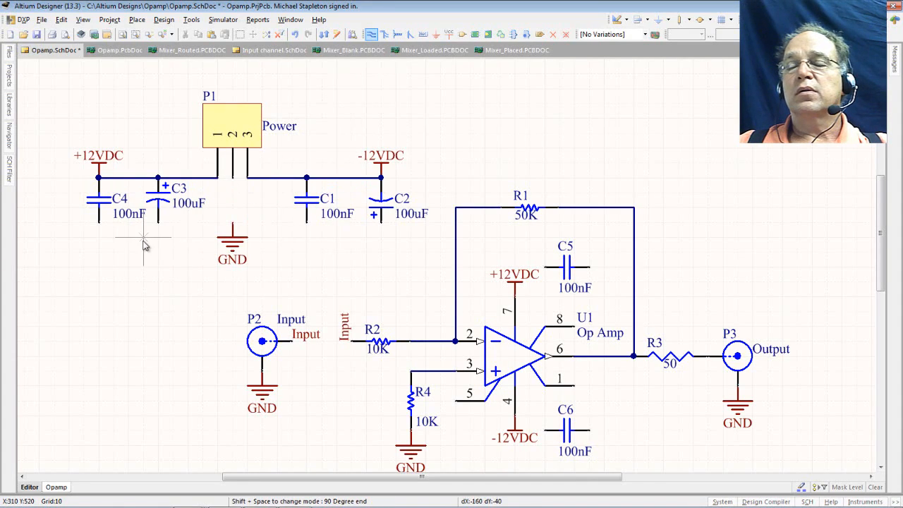
# Wire the lower pins of C4, C3, C1 and C2 together through the GND port, and connect P1 pin 2 to that ground wire.
pyautogui.click(99, 224)
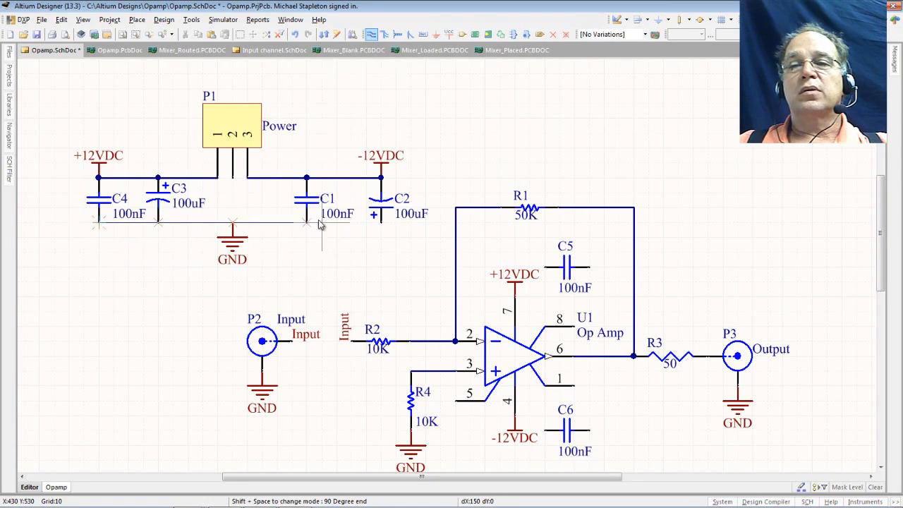
pyautogui.click(381, 223)
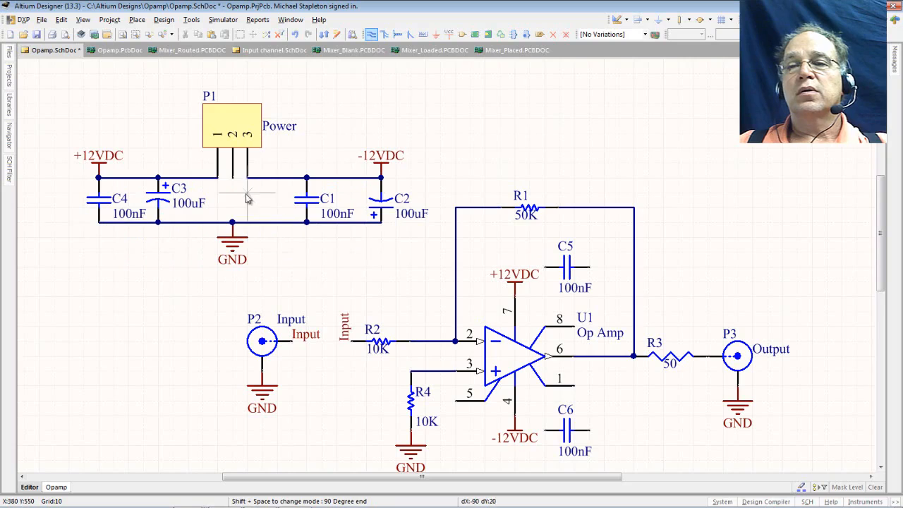
pyautogui.click(232, 149)
pyautogui.click(232, 223)
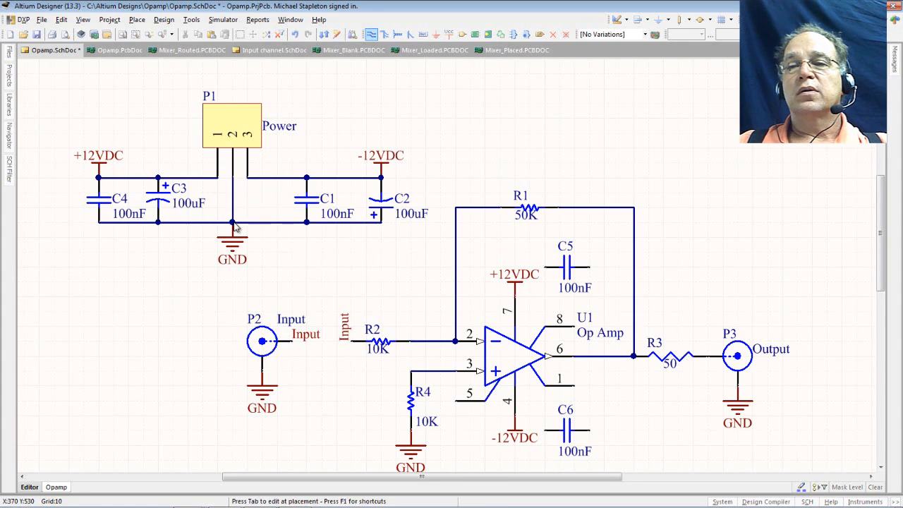
pyautogui.click(232, 223)
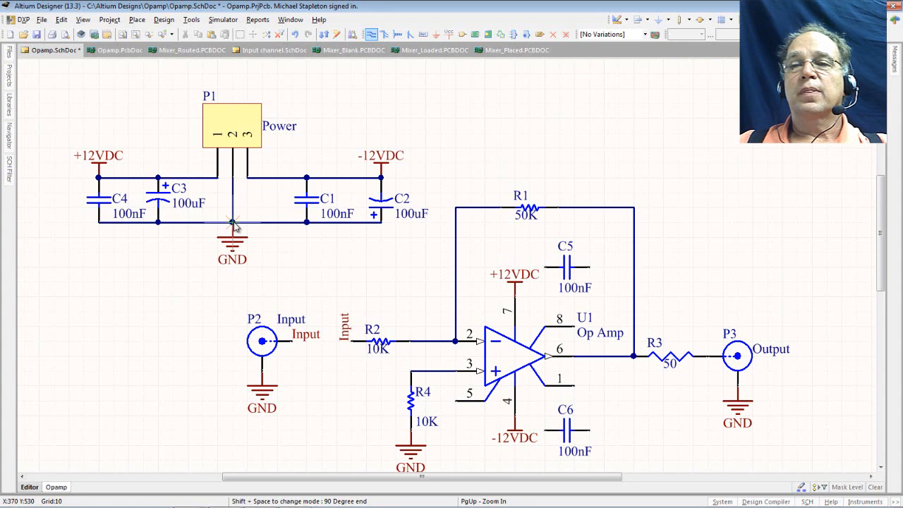
pyautogui.rightClick(403, 265)
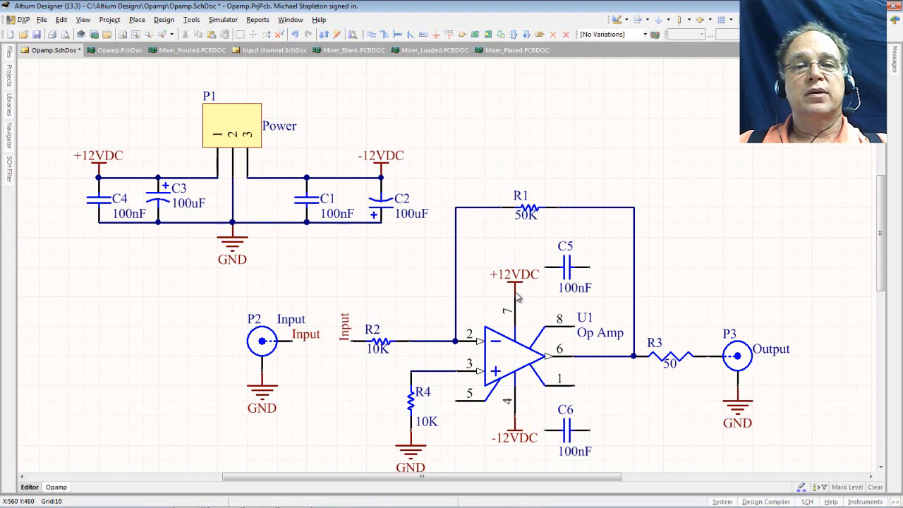
# Move the op amp's supply ports away from pins 7 and 4 in line with C5 and C6, and wire pin 7 to +12VDC and C5.
pyautogui.moveTo(517, 296); pyautogui.dragTo(517, 267)
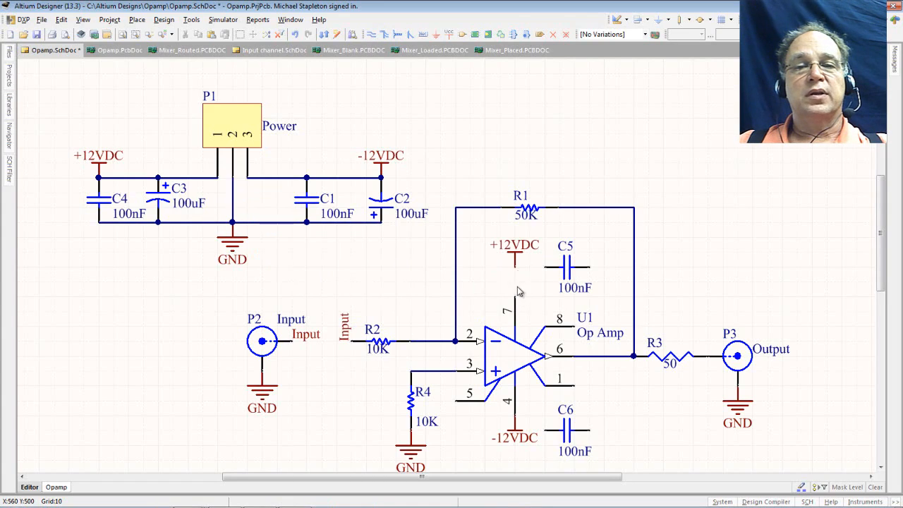
pyautogui.moveTo(514, 427); pyautogui.dragTo(517, 433)
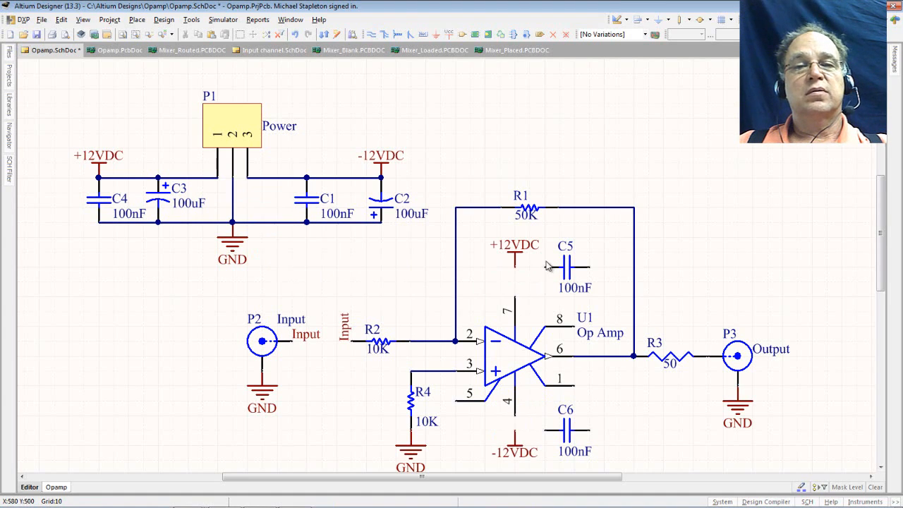
pyautogui.click(371, 33)
pyautogui.click(515, 299)
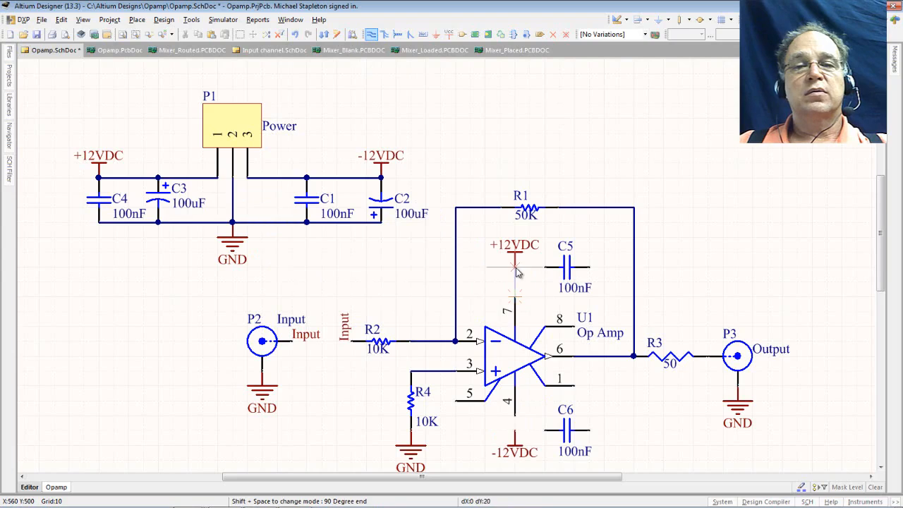
pyautogui.click(515, 268)
pyautogui.click(515, 269)
pyautogui.click(543, 268)
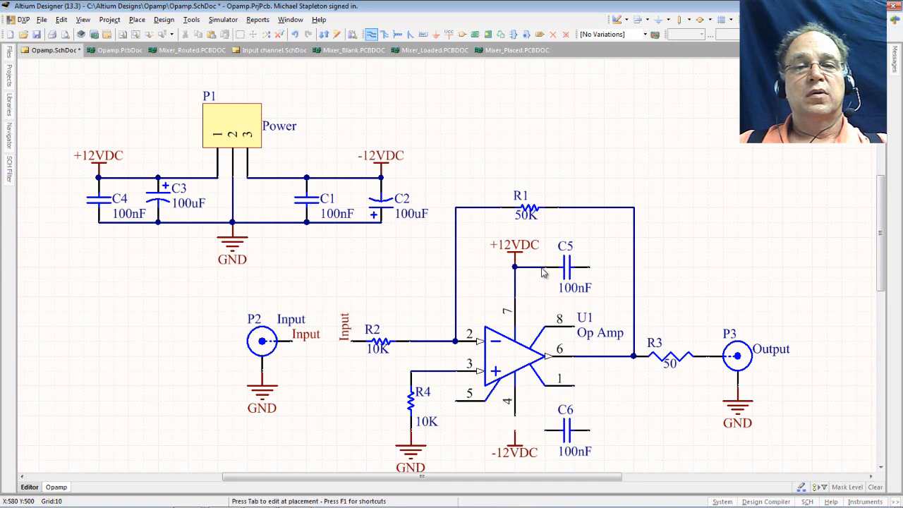
# Wire op amp pin 4 to its -12VDC port and connect that junction to C6.
pyautogui.click(515, 416)
pyautogui.click(515, 428)
pyautogui.click(544, 428)
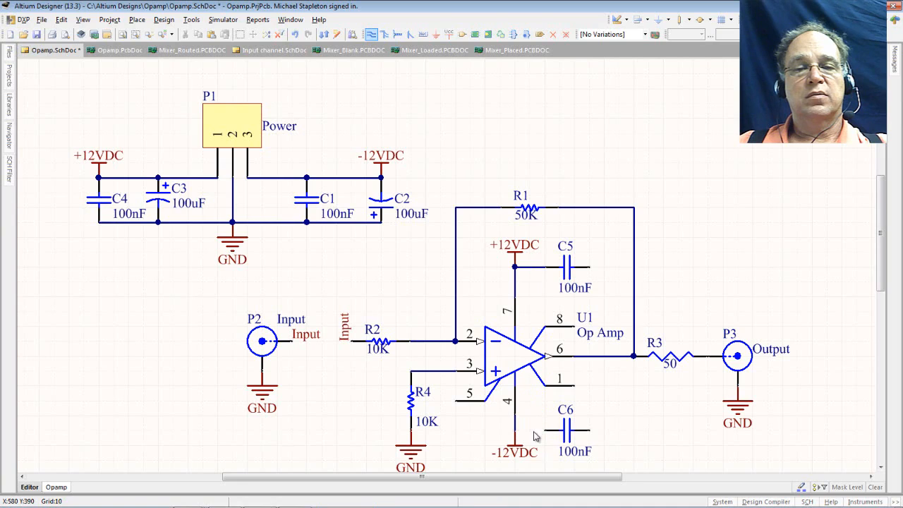
pyautogui.click(515, 429)
pyautogui.press('Escape')
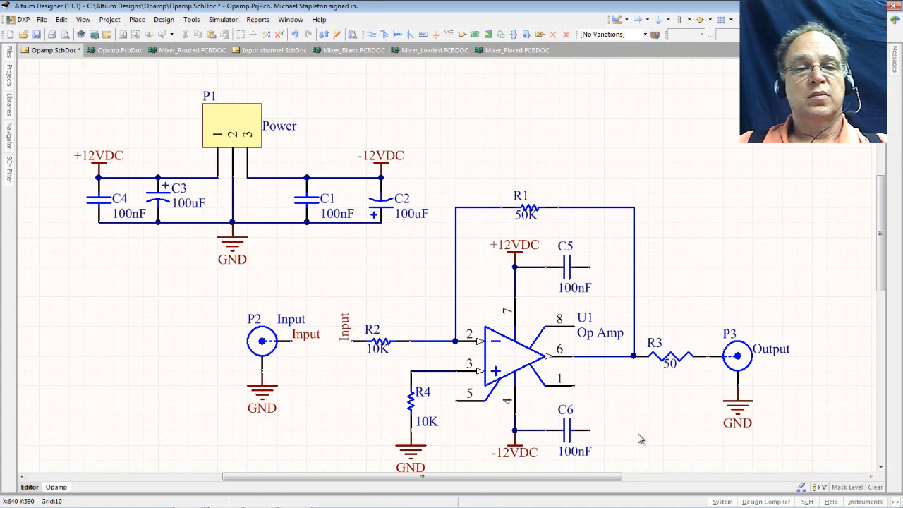
# Place sideways GND ports on the free ends of C5 and C6, and save the schematic.
pyautogui.click(437, 35)
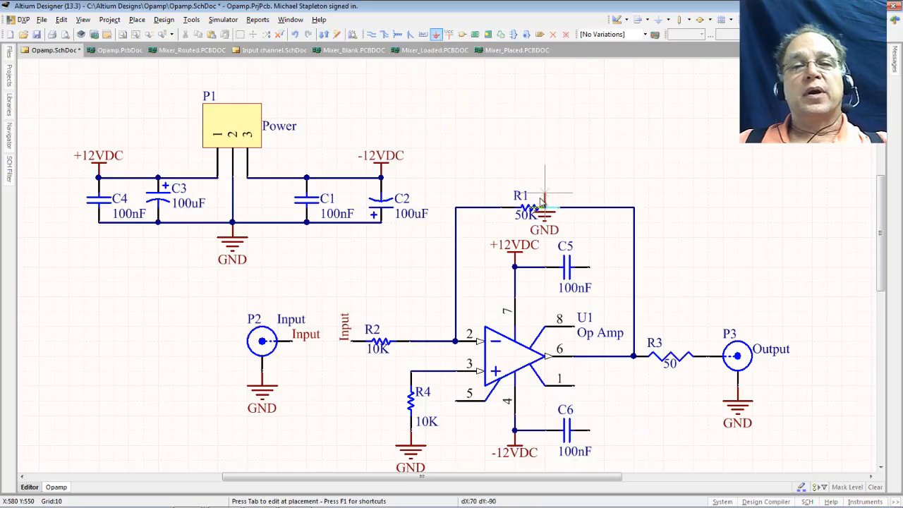
pyautogui.press('space')
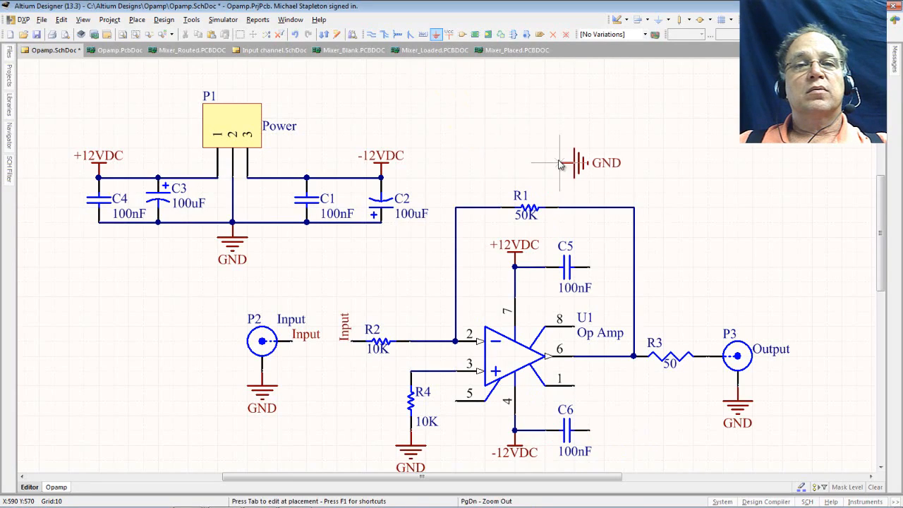
pyautogui.click(601, 266)
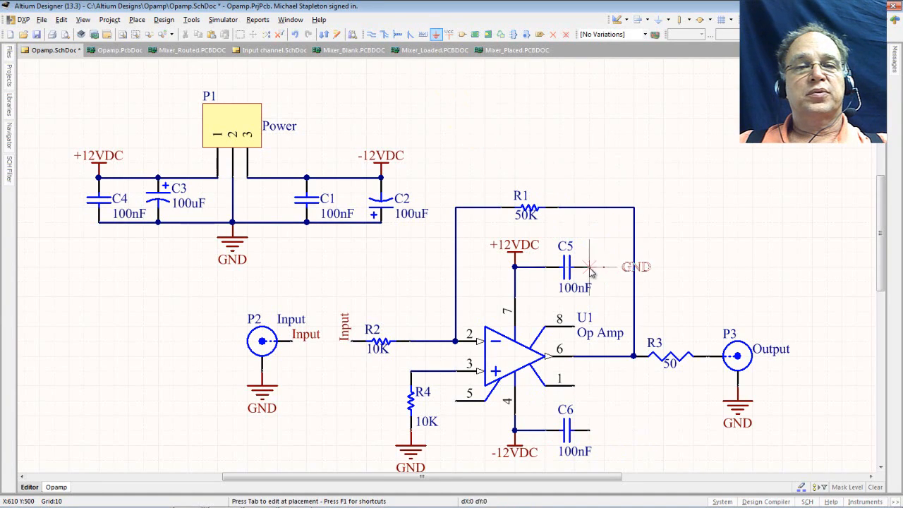
pyautogui.click(601, 431)
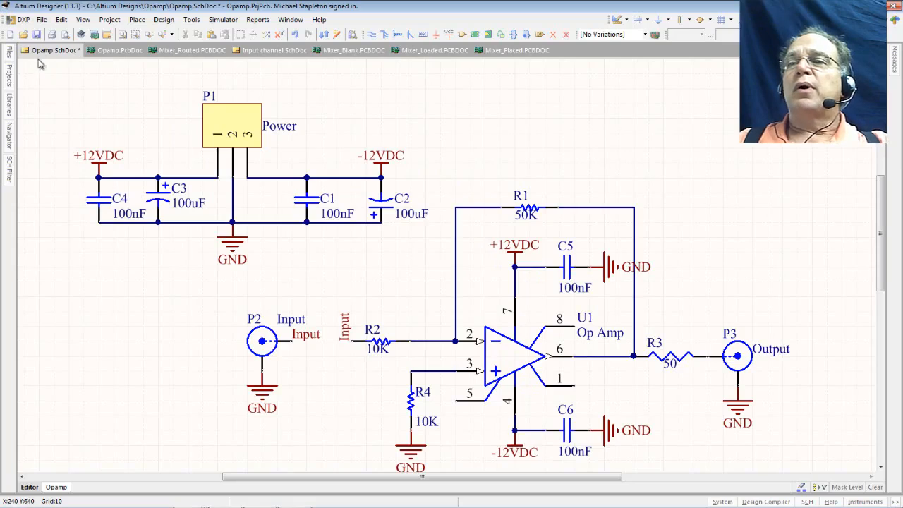
pyautogui.click(37, 34)
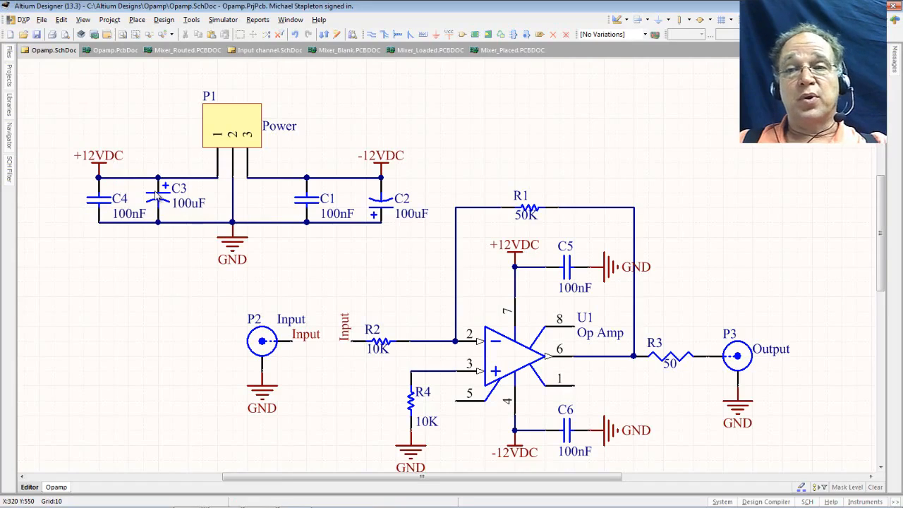
# Open the Mixer_Routed.PCBDOC board and trace the +15V net from regulator U10 across the channel rows.
pyautogui.moveTo(156, 197)
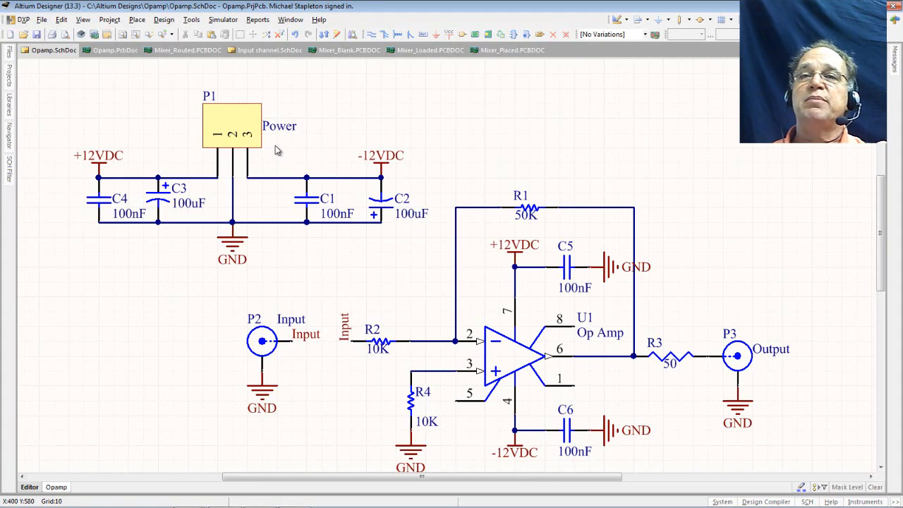
pyautogui.click(112, 51)
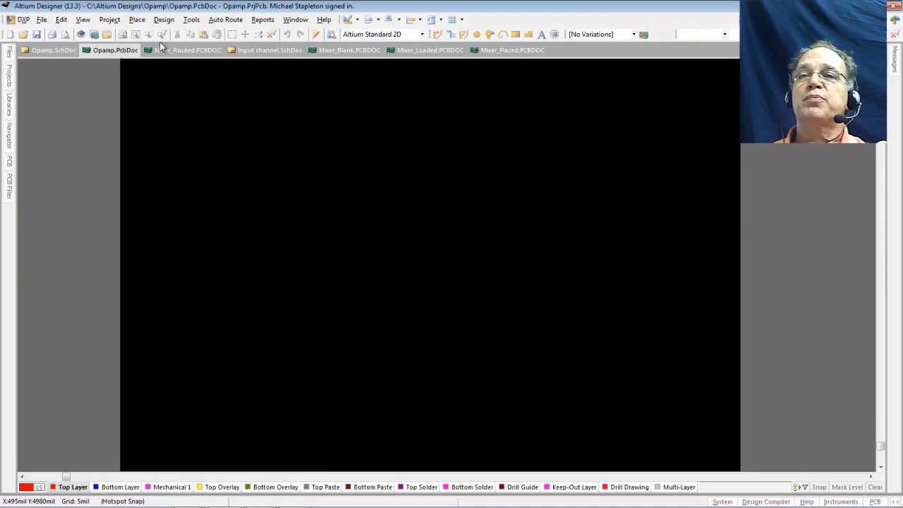
pyautogui.click(162, 49)
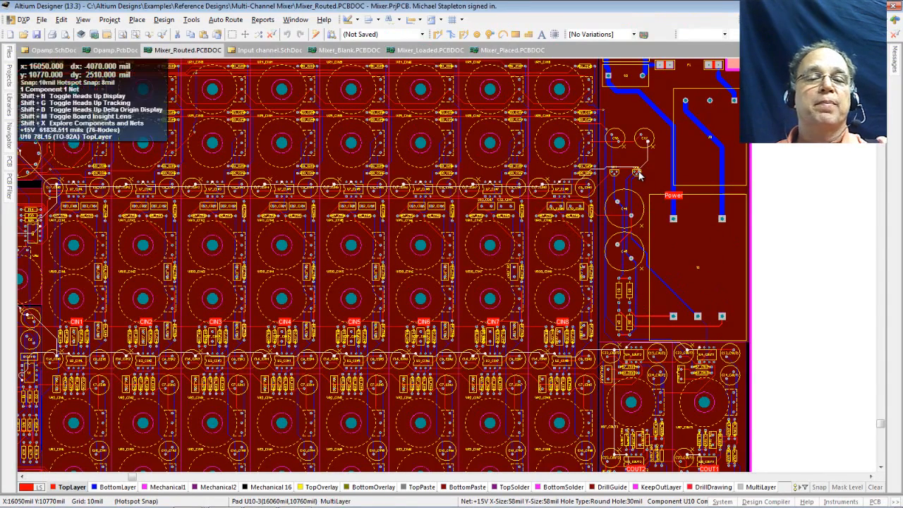
pyautogui.press('shift')
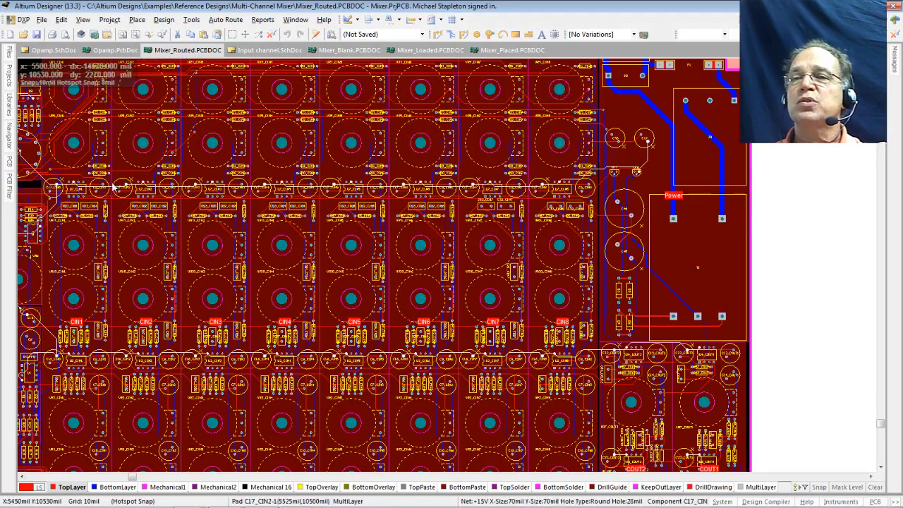
pyautogui.moveTo(61, 215); pyautogui.dragTo(167, 180, button='right')
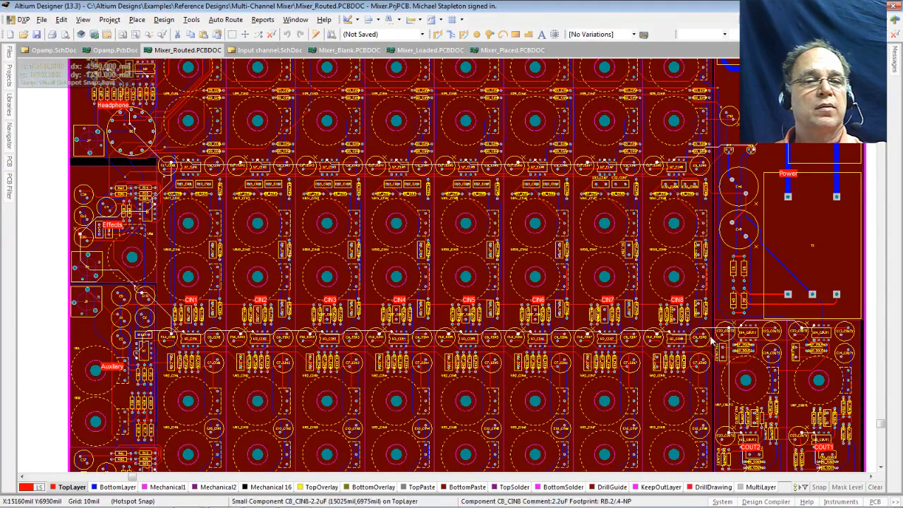
pyautogui.moveTo(742, 346); pyautogui.dragTo(744, 239, button='right')
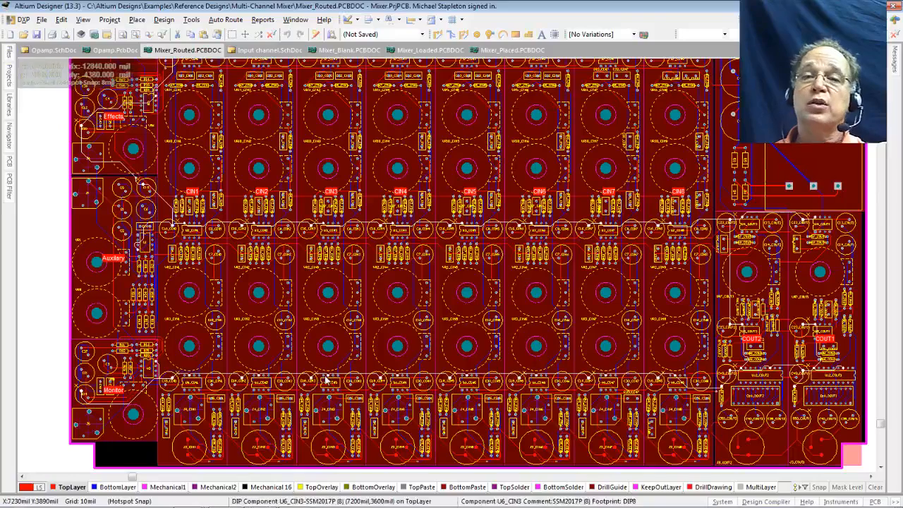
# Examine the supply routing past the C18 capacitors and U6 chips and back to the power section, and return to the Opamp.SchDoc schematic.
pyautogui.moveTo(326, 380)
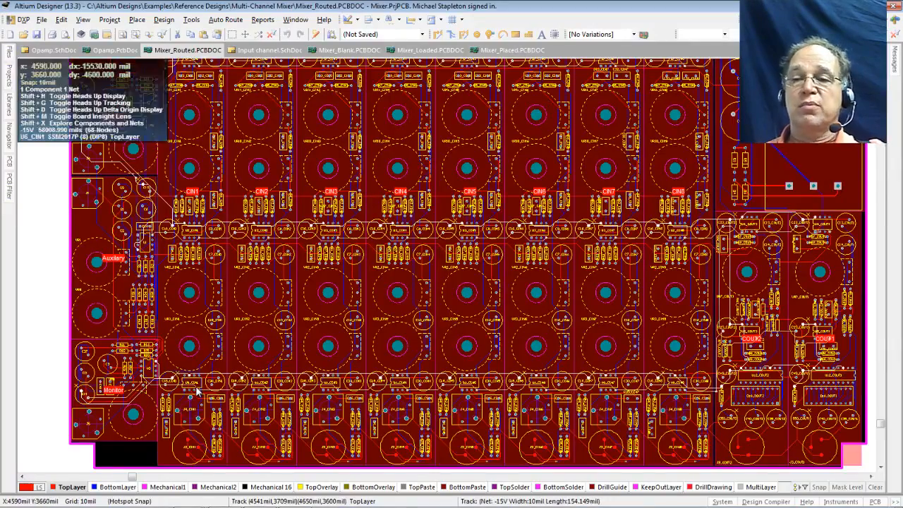
pyautogui.keyDown('ctrl'); pyautogui.scroll(2, 198, 390); pyautogui.keyUp('ctrl')
pyautogui.keyDown('ctrl'); pyautogui.scroll(2, 197, 390); pyautogui.keyUp('ctrl')
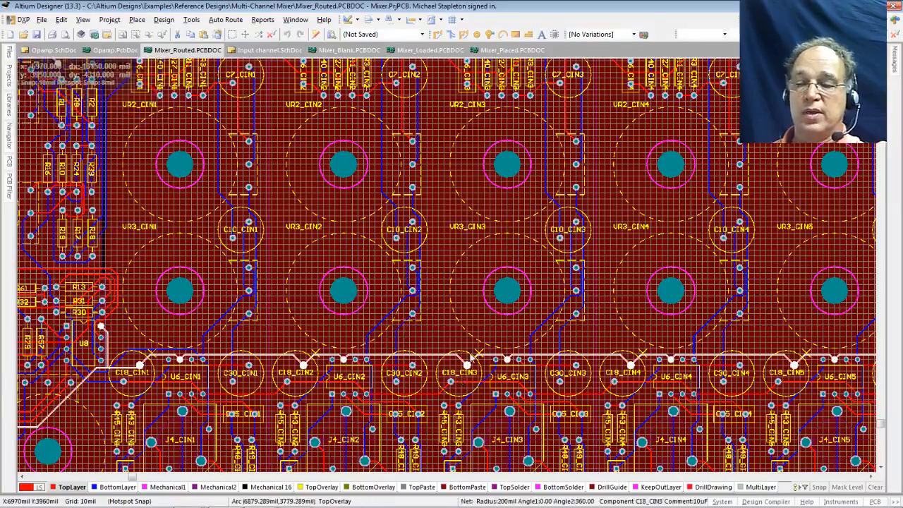
pyautogui.keyDown('ctrl'); pyautogui.scroll(-3, 459, 380); pyautogui.keyUp('ctrl')
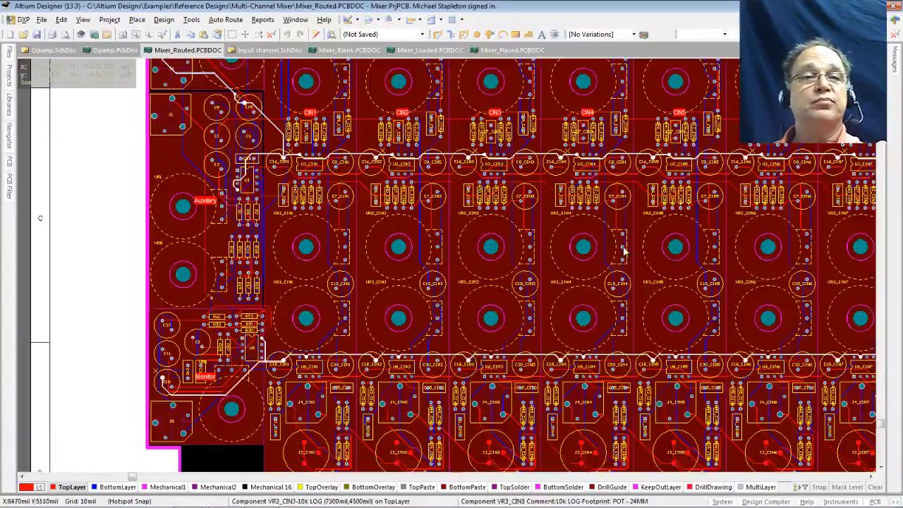
pyautogui.moveTo(677, 244); pyautogui.dragTo(560, 334, button='right')
pyautogui.moveTo(628, 165); pyautogui.dragTo(402, 356, button='right')
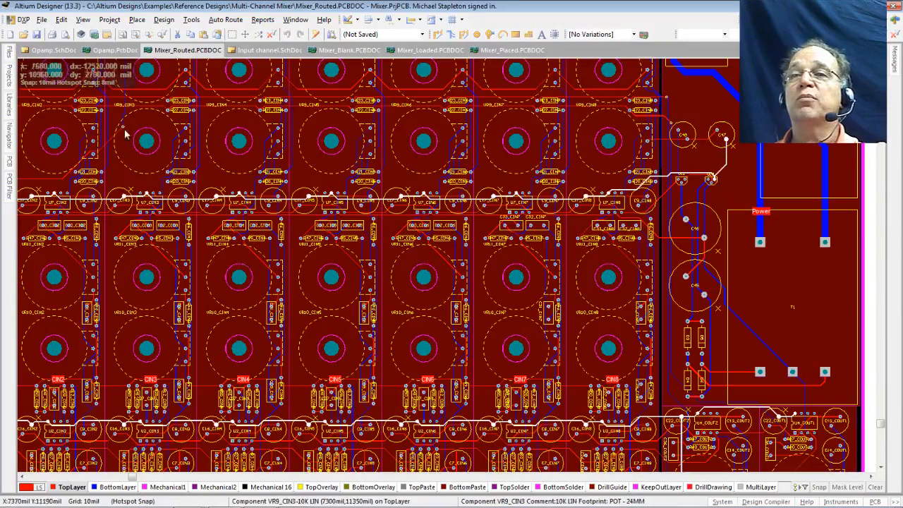
pyautogui.click(31, 52)
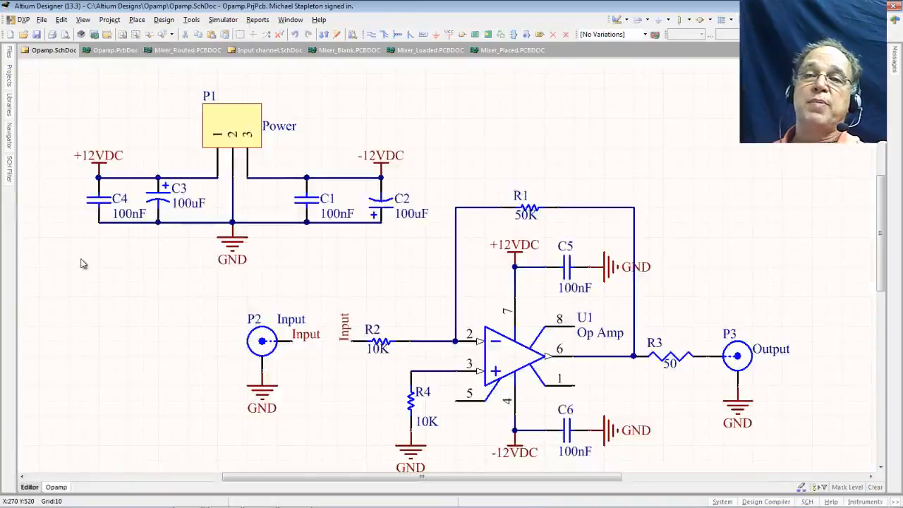